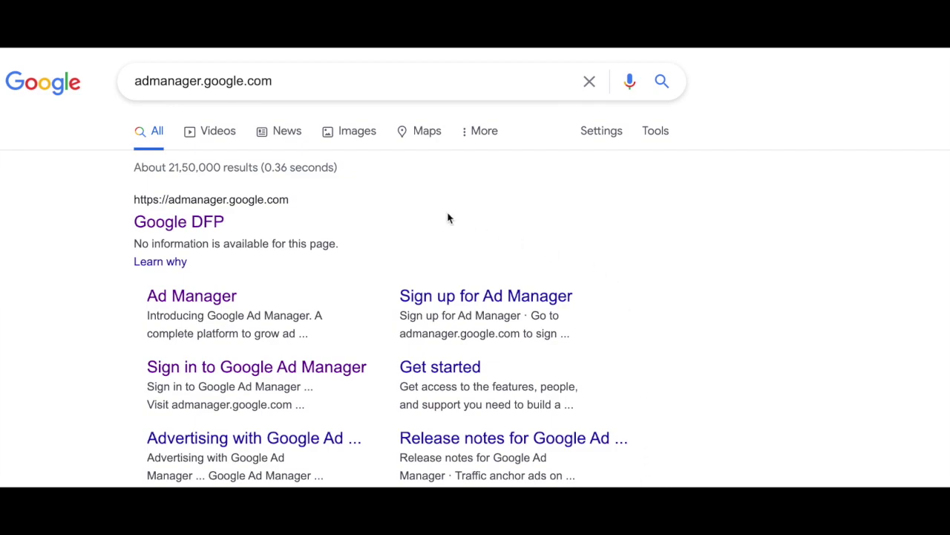
Select the whole Google search query and dismiss the search suggestions.
{"action": "triple_click", "coordinate": [265, 82]}
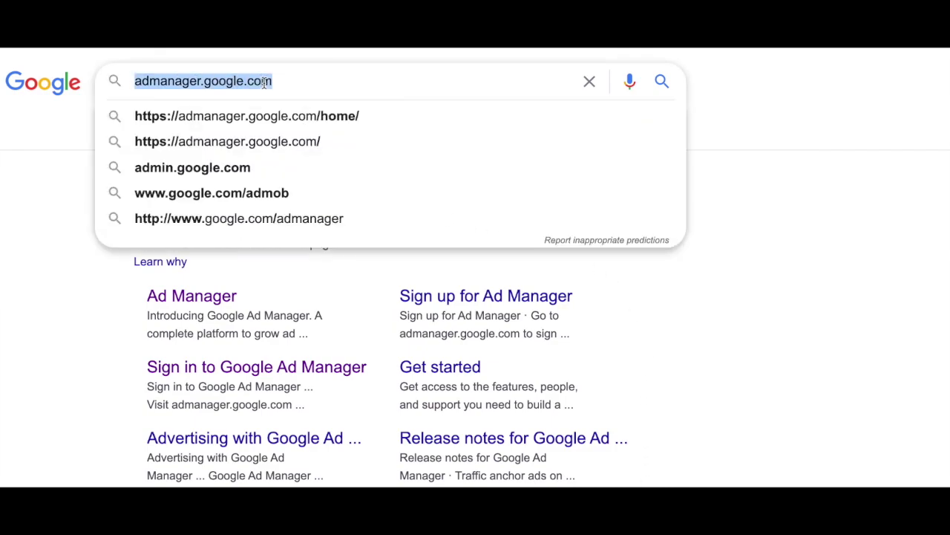
{"action": "left_click", "coordinate": [850, 273]}
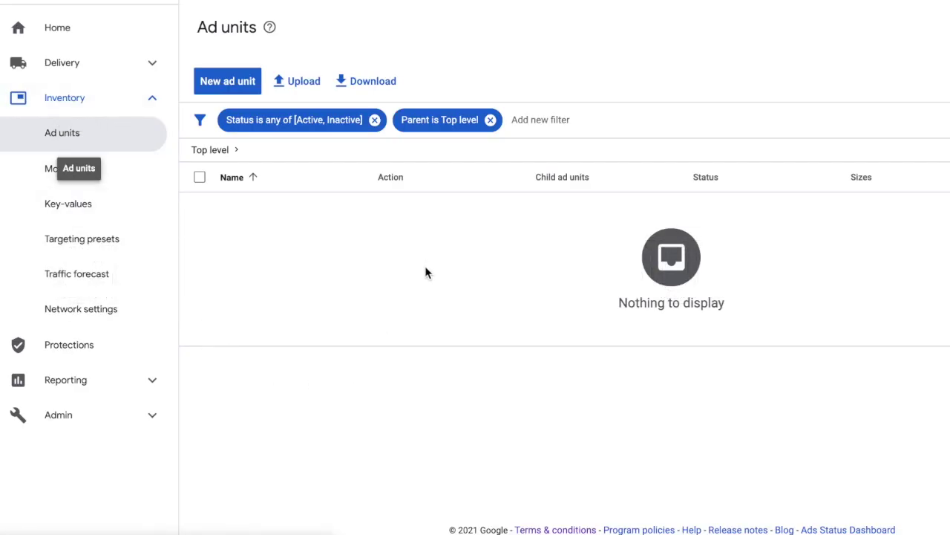
Start a new top-level ad unit with medium_rectangle pasted as both name and code.
{"action": "left_click", "coordinate": [245, 83]}
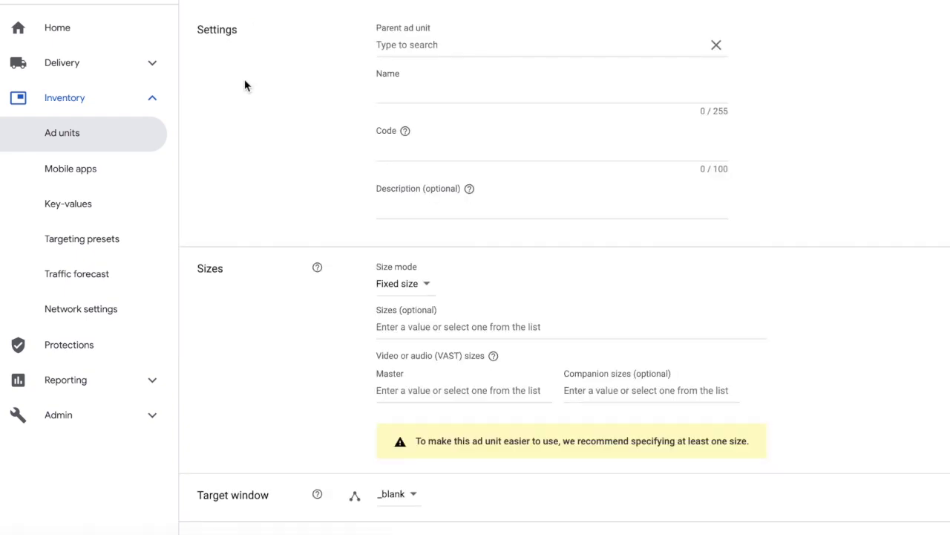
{"action": "left_click", "coordinate": [404, 95]}
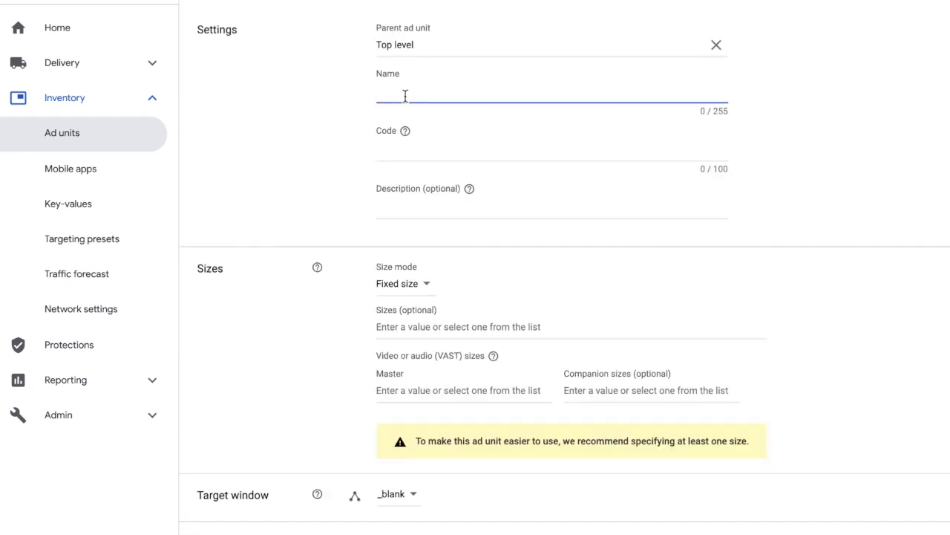
{"action": "type", "text": "medium_rectangle"}
{"action": "left_click", "coordinate": [398, 151]}
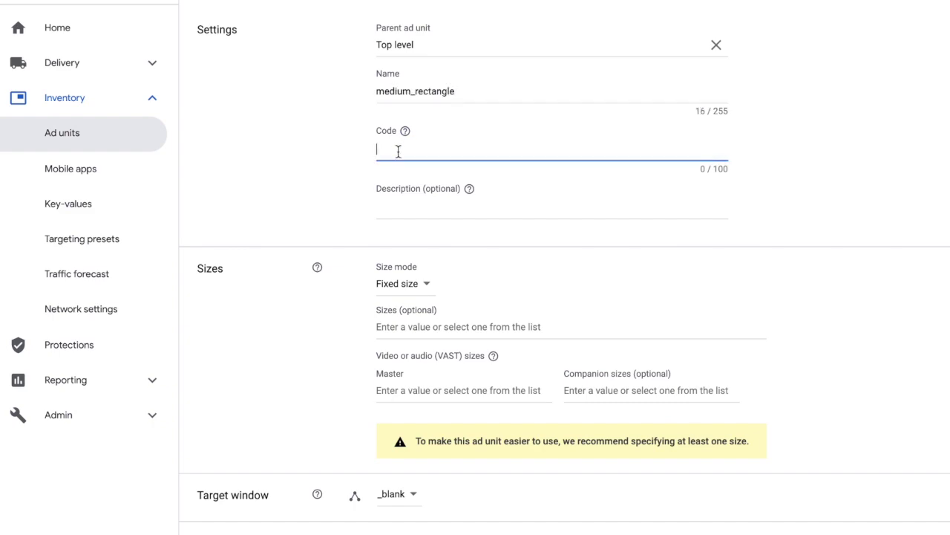
{"action": "type", "text": "medium_rectangle"}
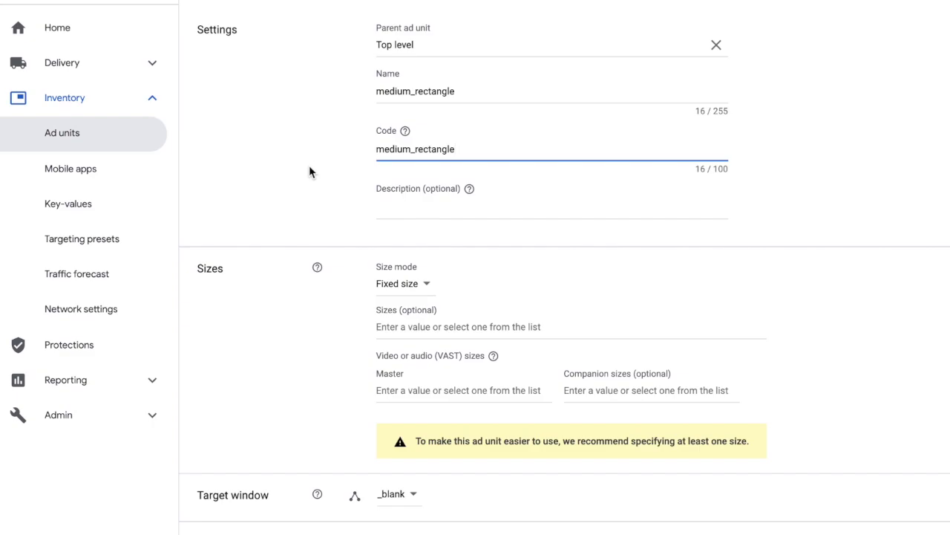
Check the medium_rectangle name and code entries, then move down to the optional Description field.
{"action": "double_click", "coordinate": [426, 91]}
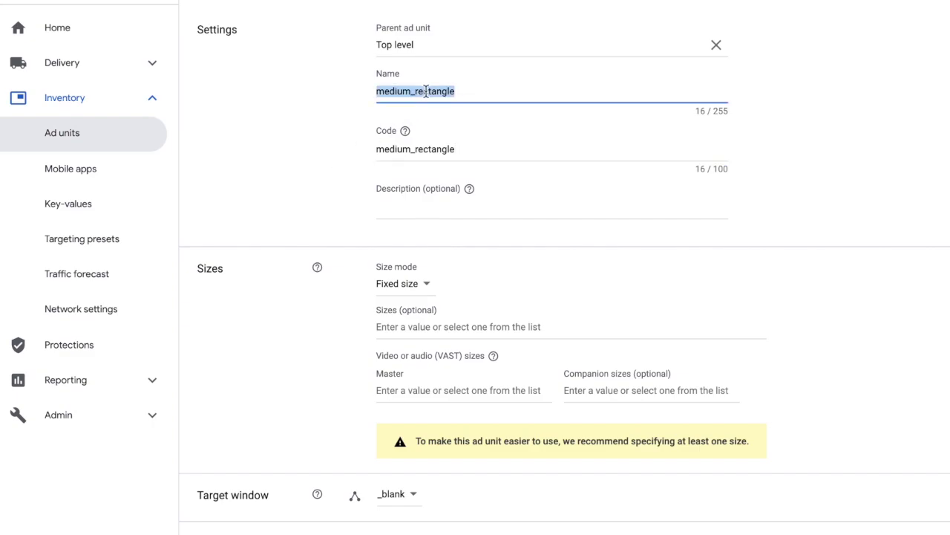
{"action": "left_click", "coordinate": [426, 90]}
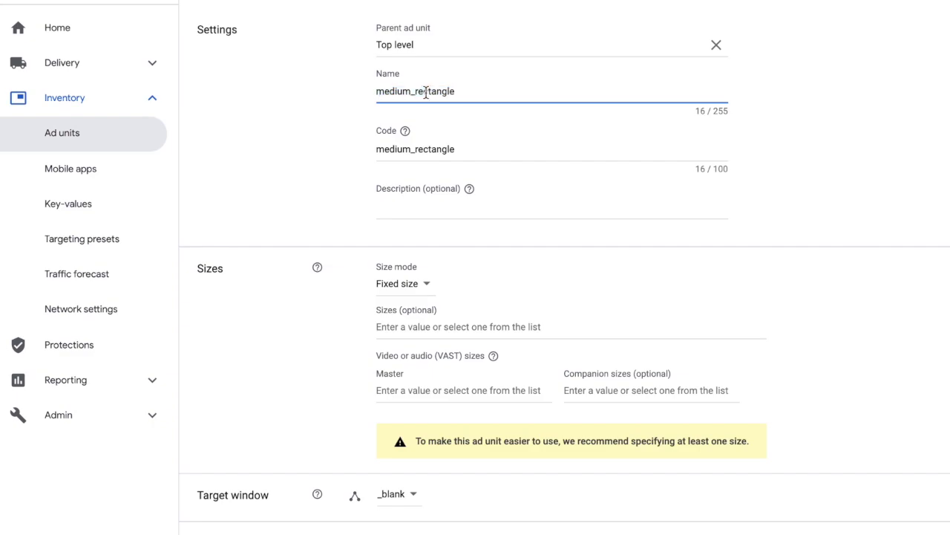
{"action": "double_click", "coordinate": [425, 91]}
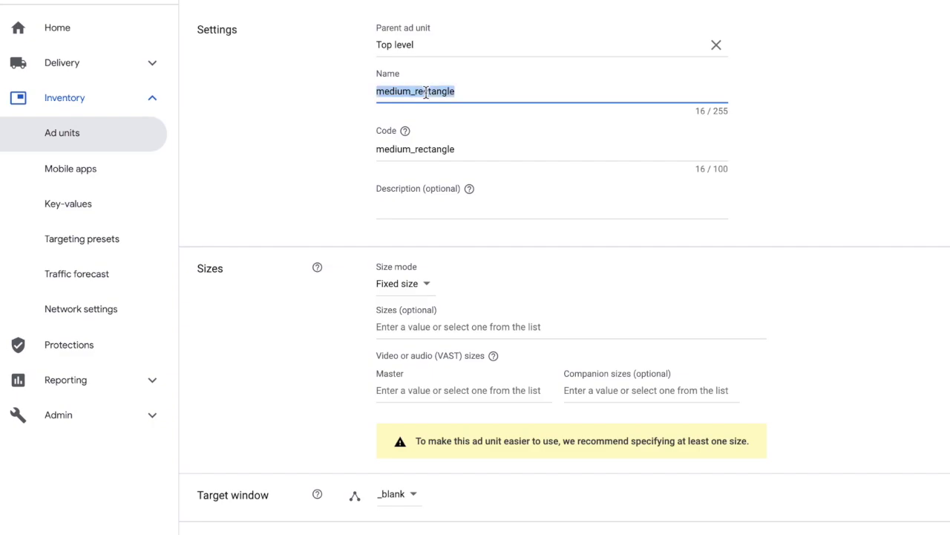
{"action": "left_click", "coordinate": [401, 148]}
{"action": "double_click", "coordinate": [402, 149]}
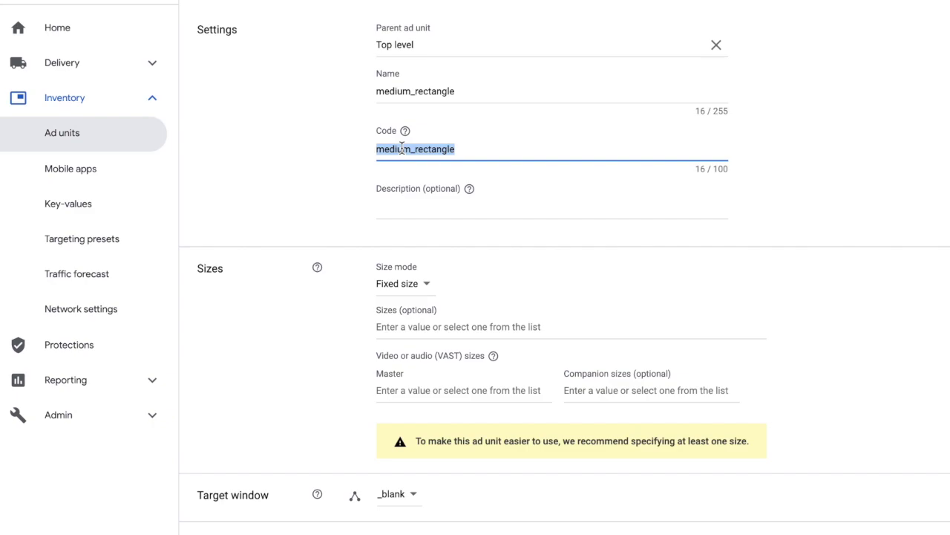
{"action": "scroll", "coordinate": [402, 149], "scroll_direction": "down", "scroll_amount": 1}
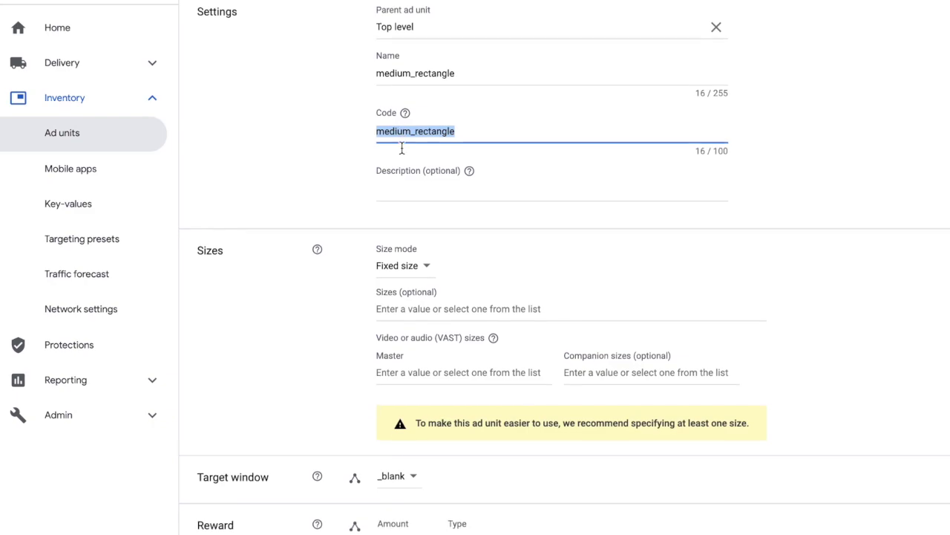
{"action": "left_click", "coordinate": [406, 165]}
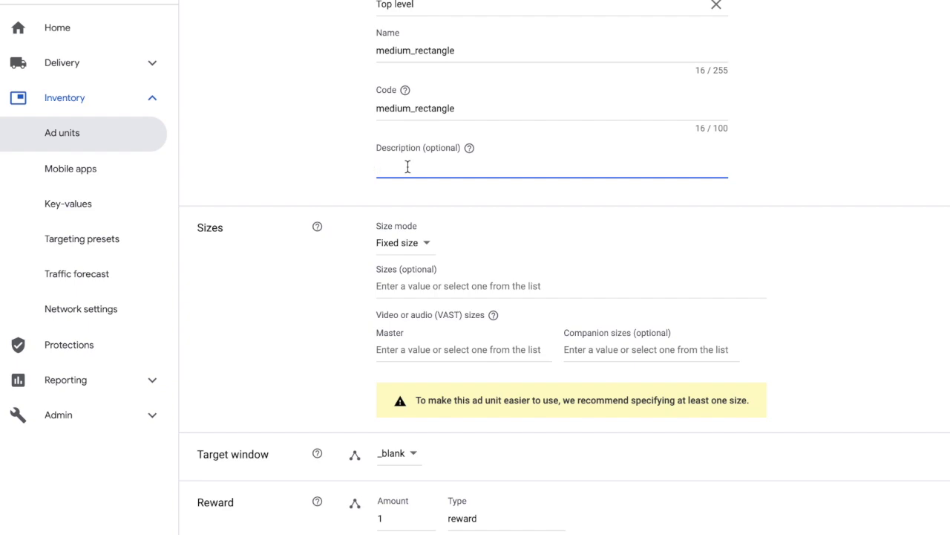
{"action": "scroll", "coordinate": [407, 166], "scroll_direction": "down", "scroll_amount": 1}
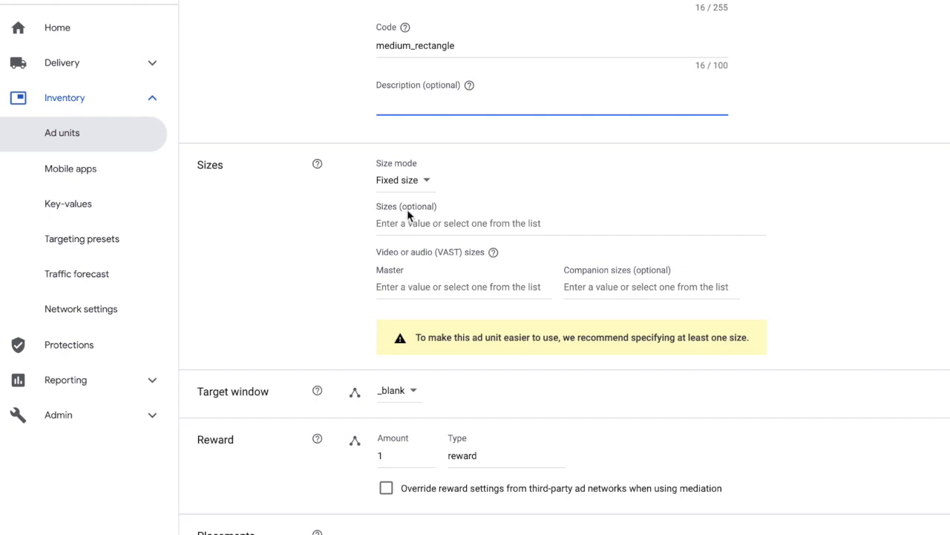
Give the ad unit the fixed size 300x250 (Medium Rectangle).
{"action": "left_click", "coordinate": [407, 223]}
{"action": "type", "text": "3"}
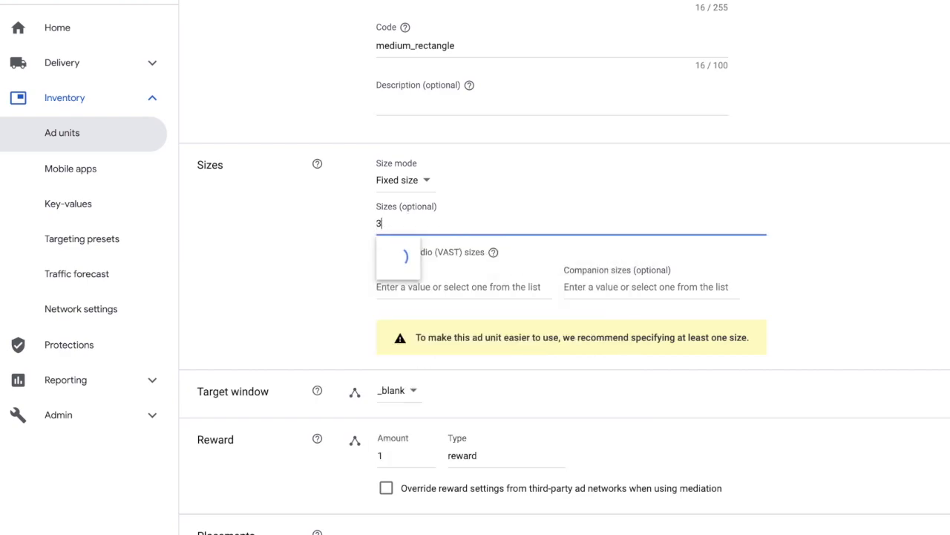
{"action": "type", "text": "00x250"}
{"action": "left_click", "coordinate": [402, 258]}
{"action": "left_click", "coordinate": [311, 188]}
{"action": "scroll", "coordinate": [312, 316], "scroll_direction": "down", "scroll_amount": 1}
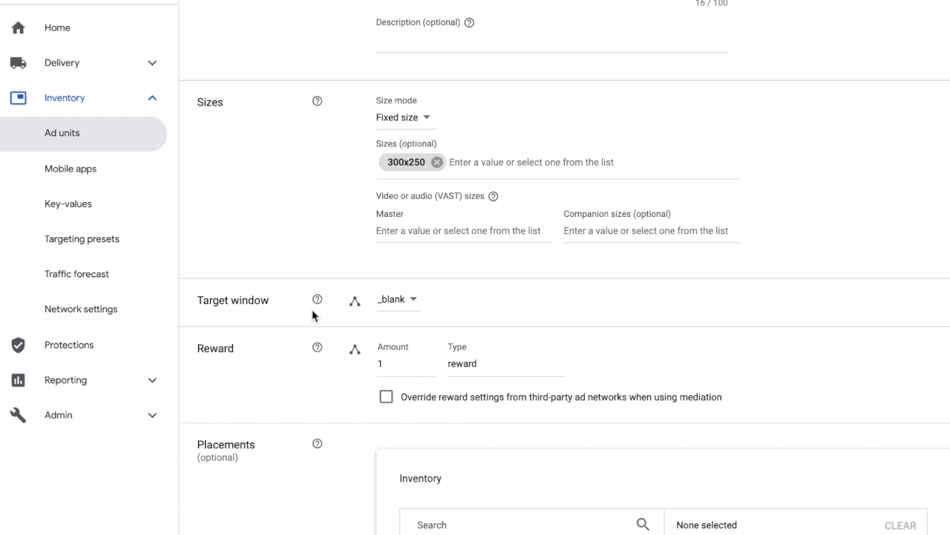
{"action": "mouse_move", "coordinate": [318, 304]}
Save the medium_rectangle ad unit and return to the Ad units list.
{"action": "scroll", "coordinate": [479, 297], "scroll_direction": "down", "scroll_amount": 4}
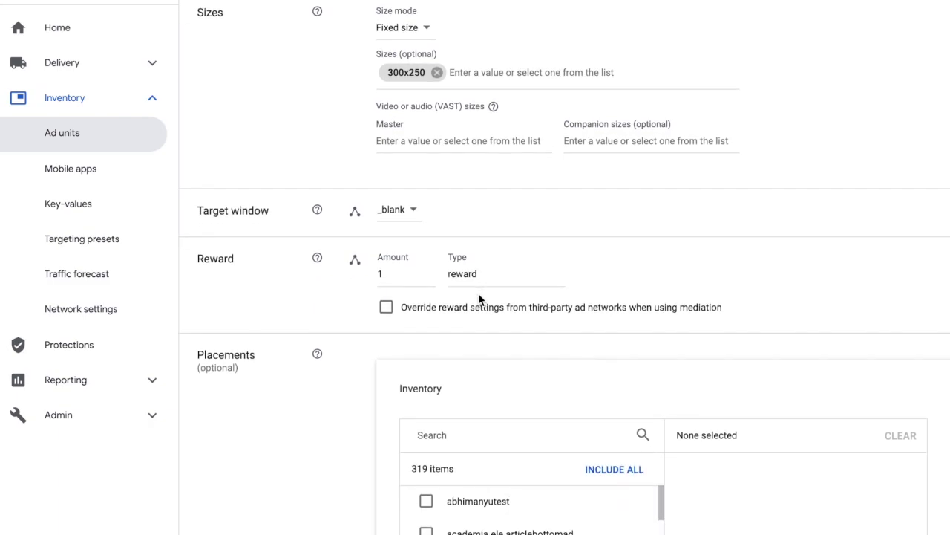
{"action": "scroll", "coordinate": [478, 293], "scroll_direction": "down", "scroll_amount": 5}
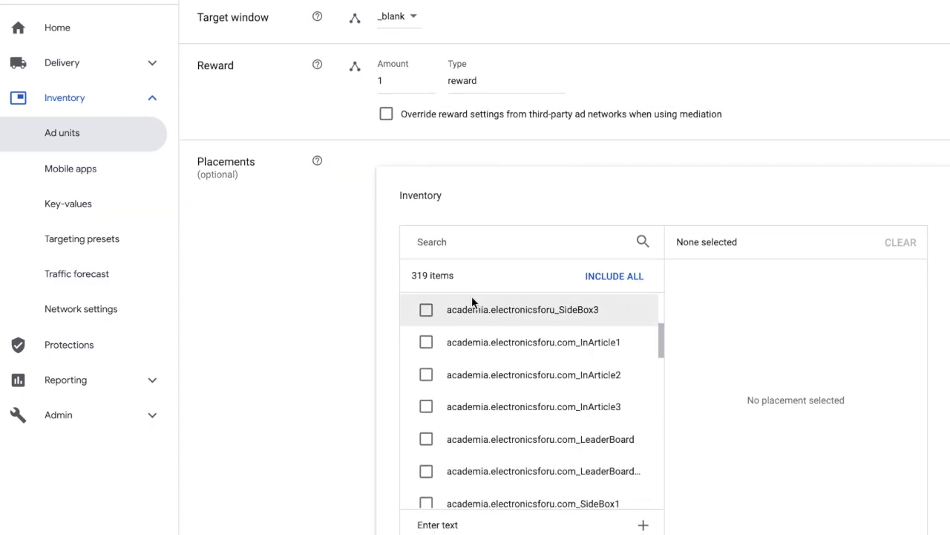
{"action": "scroll", "coordinate": [320, 327], "scroll_direction": "down", "scroll_amount": 6}
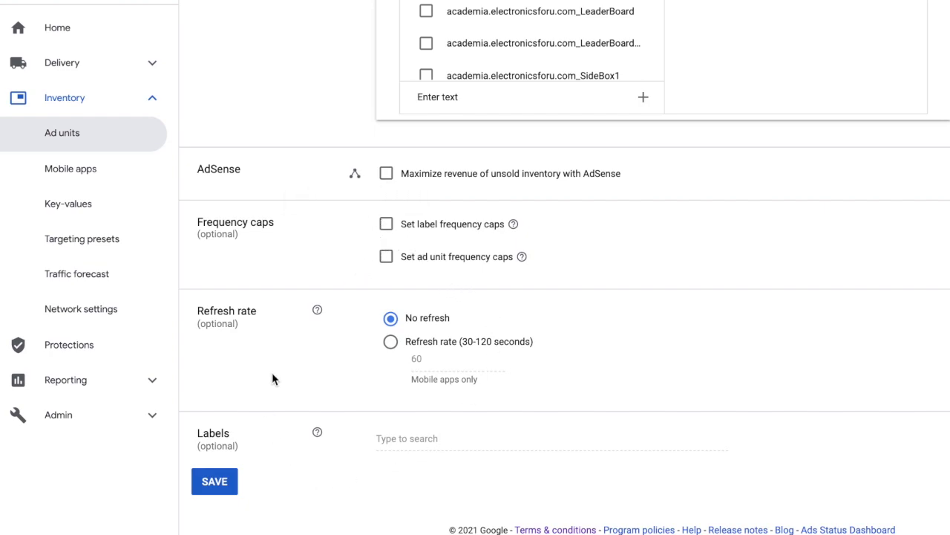
{"action": "left_click", "coordinate": [227, 484]}
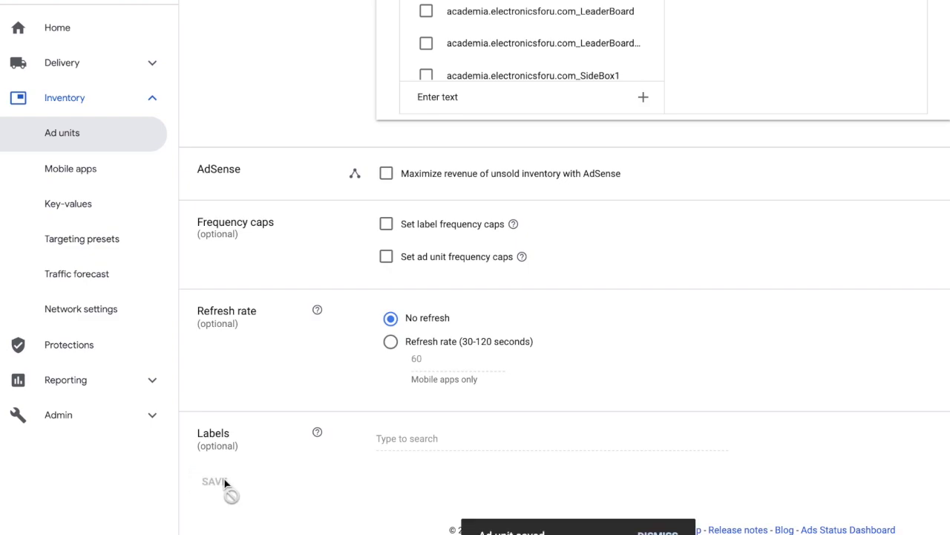
{"action": "scroll", "coordinate": [266, 325], "scroll_direction": "up", "scroll_amount": 10}
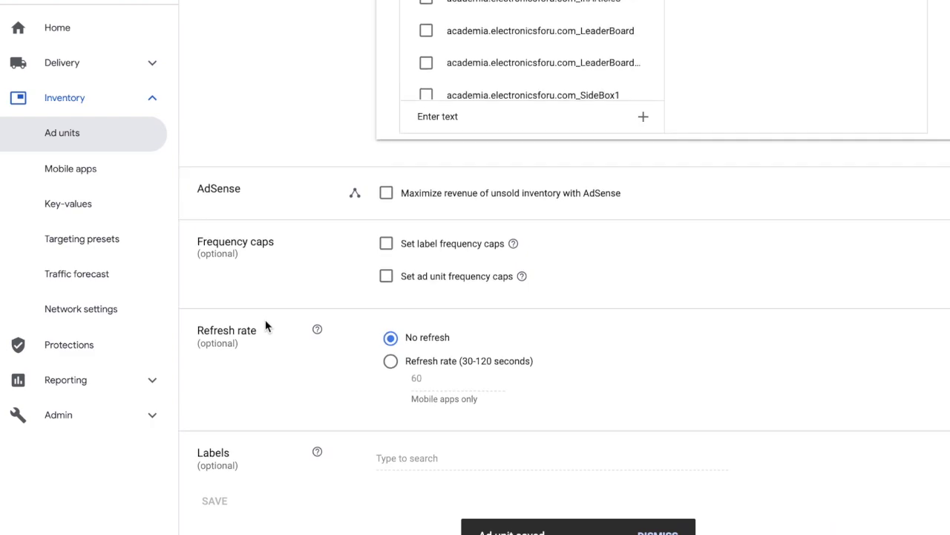
{"action": "left_click", "coordinate": [129, 134]}
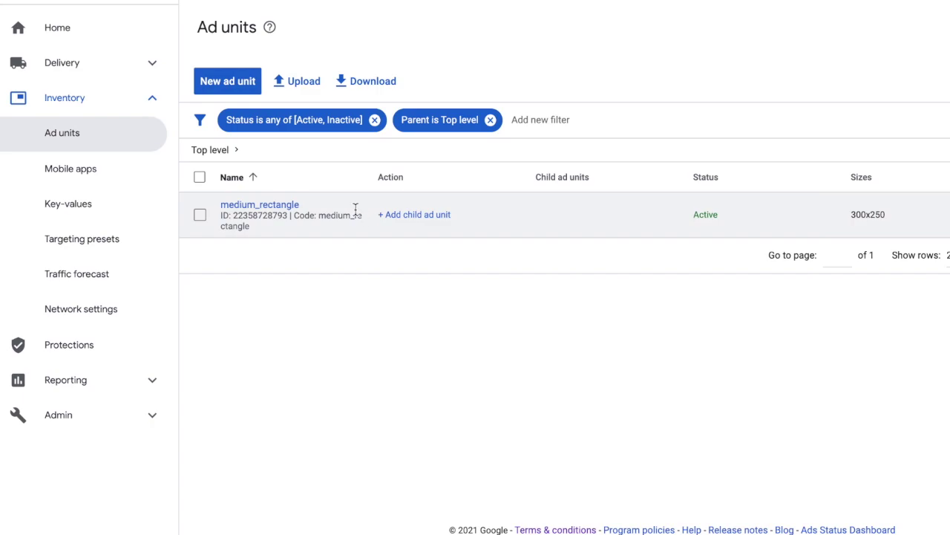
Generate Google Publisher Tag code for medium_rectangle from its Tags tab with default options.
{"action": "left_click", "coordinate": [277, 209]}
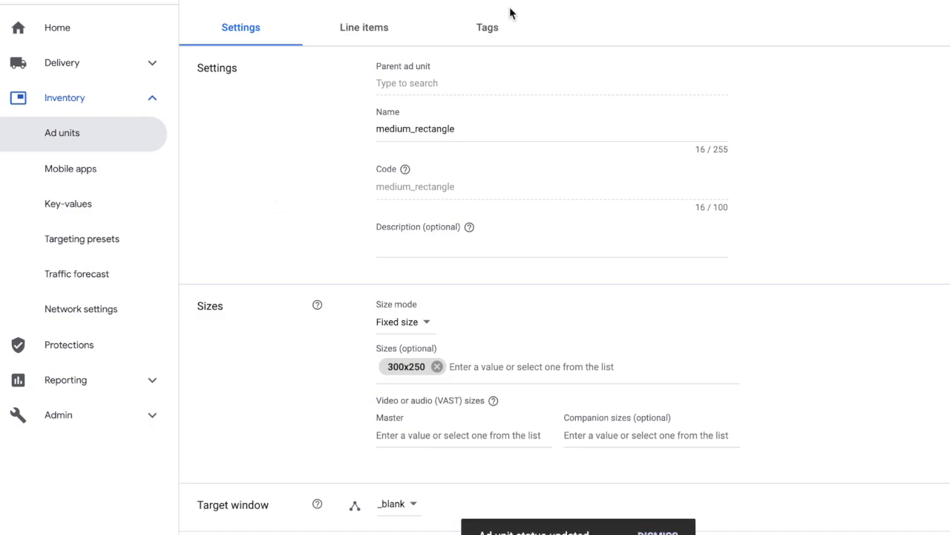
{"action": "left_click", "coordinate": [487, 30]}
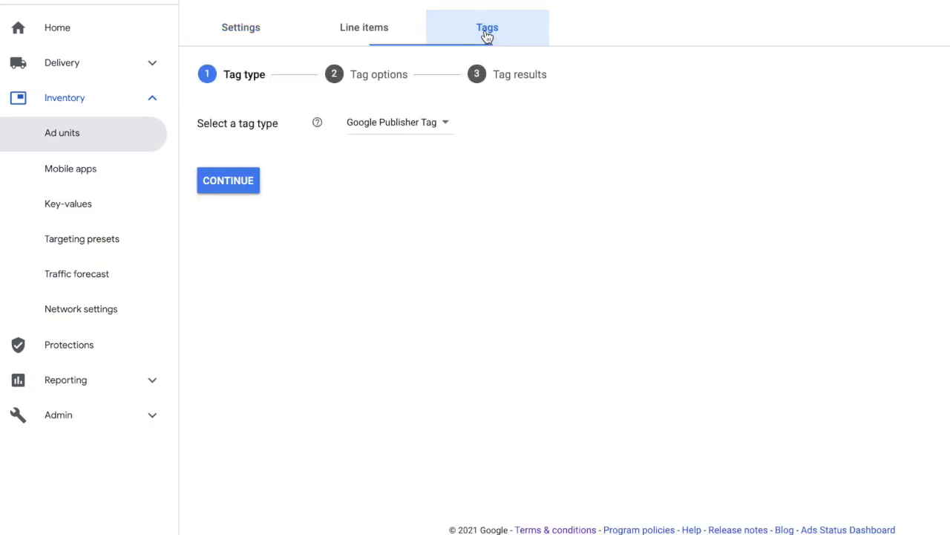
{"action": "left_click", "coordinate": [226, 181]}
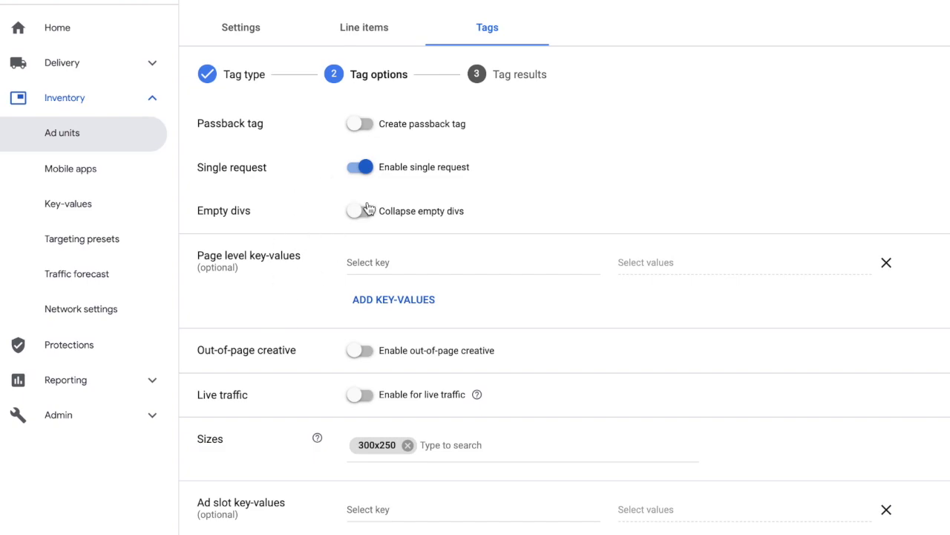
{"action": "scroll", "coordinate": [467, 176], "scroll_direction": "down", "scroll_amount": 1}
{"action": "scroll", "coordinate": [467, 175], "scroll_direction": "down", "scroll_amount": 3}
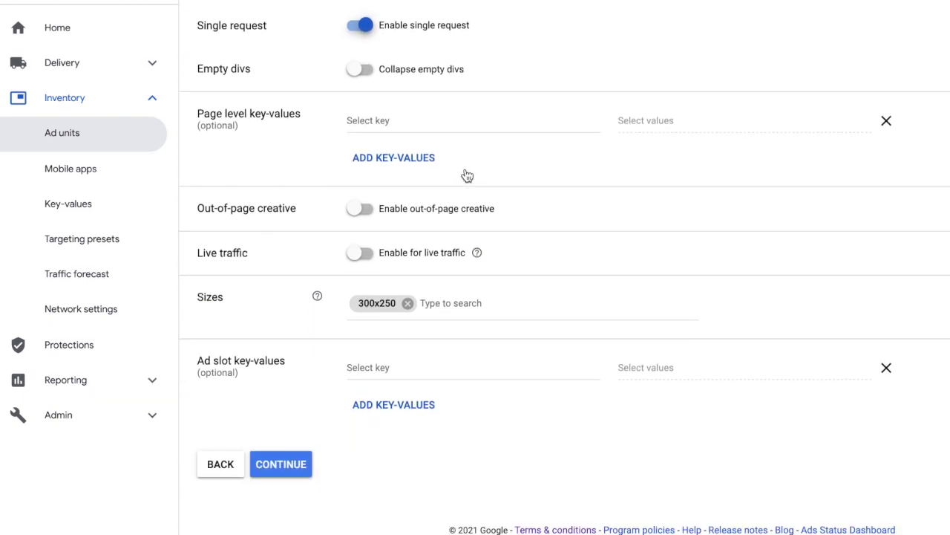
{"action": "left_click", "coordinate": [303, 463]}
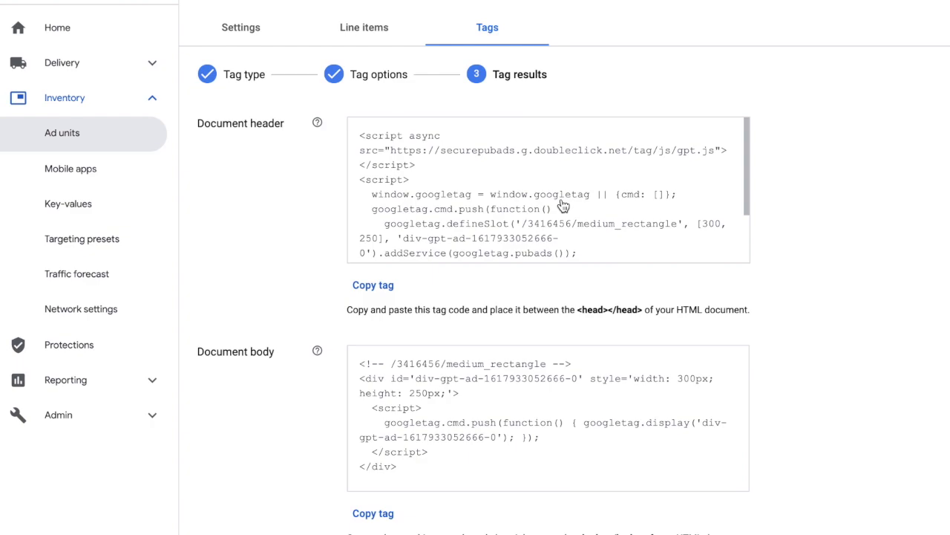
Scroll through the generated Document header and Document body tag code to review it.
{"action": "scroll", "coordinate": [562, 205], "scroll_direction": "down", "scroll_amount": 3}
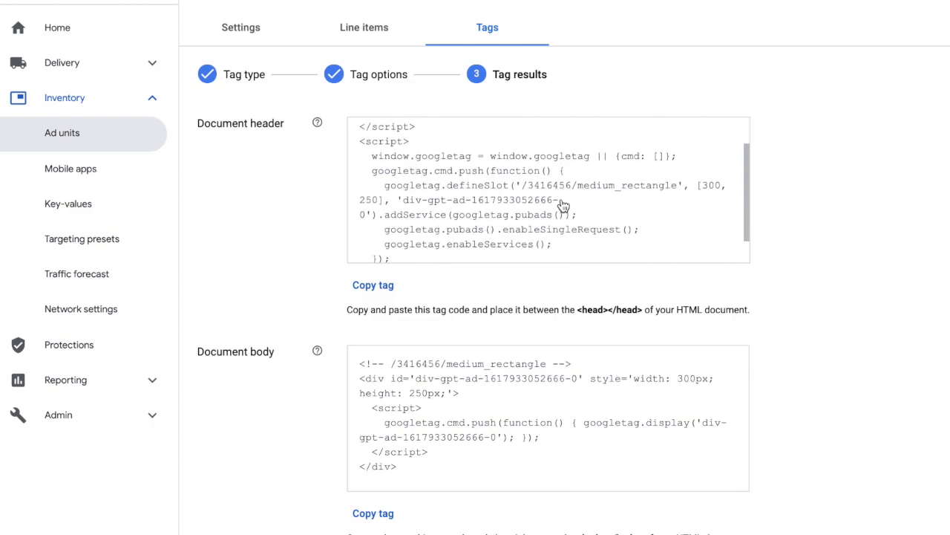
{"action": "scroll", "coordinate": [562, 206], "scroll_direction": "up", "scroll_amount": 3}
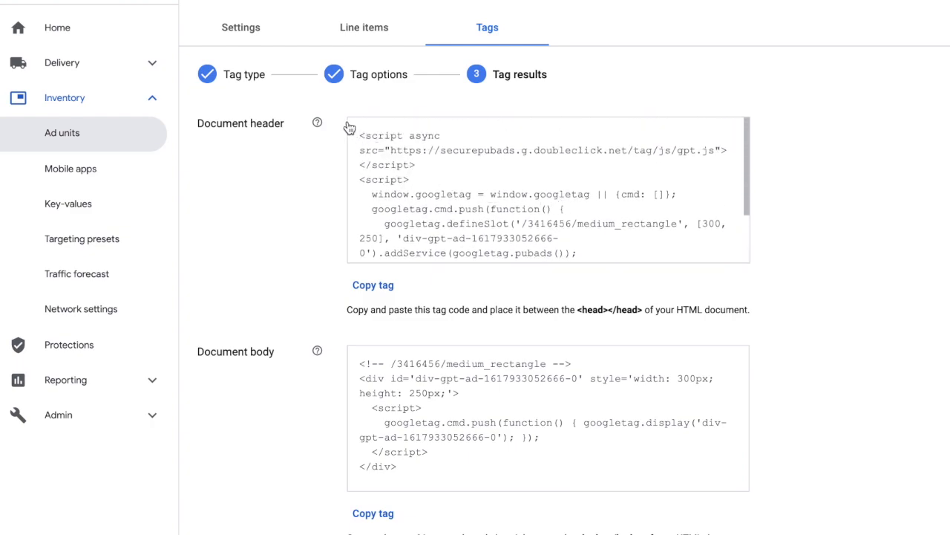
{"action": "scroll", "coordinate": [291, 264], "scroll_direction": "down", "scroll_amount": 3}
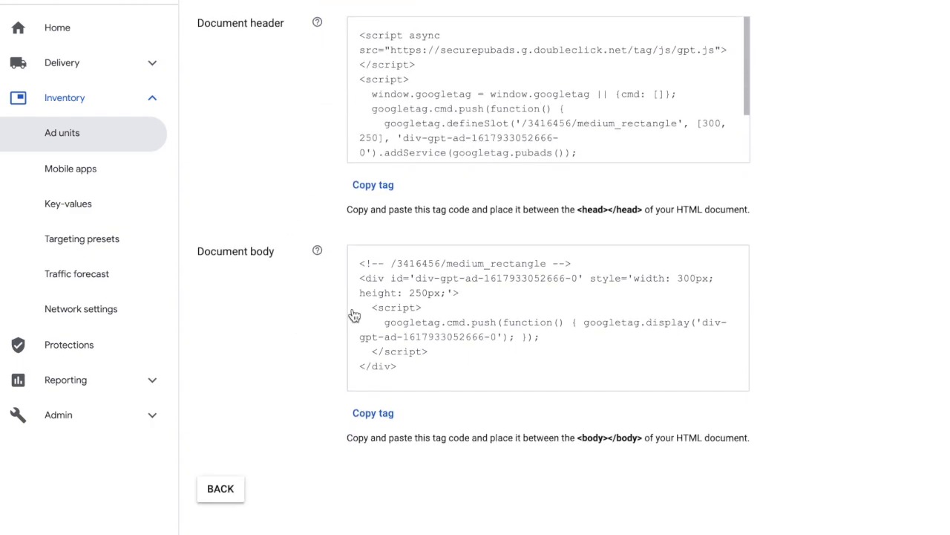
{"action": "scroll", "coordinate": [352, 314], "scroll_direction": "up", "scroll_amount": 1}
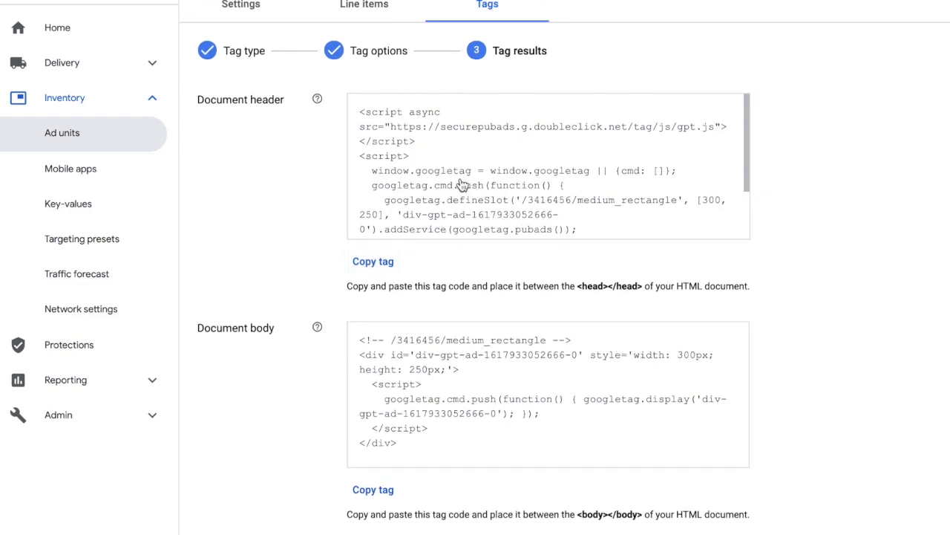
{"action": "scroll", "coordinate": [473, 181], "scroll_direction": "down", "scroll_amount": 1}
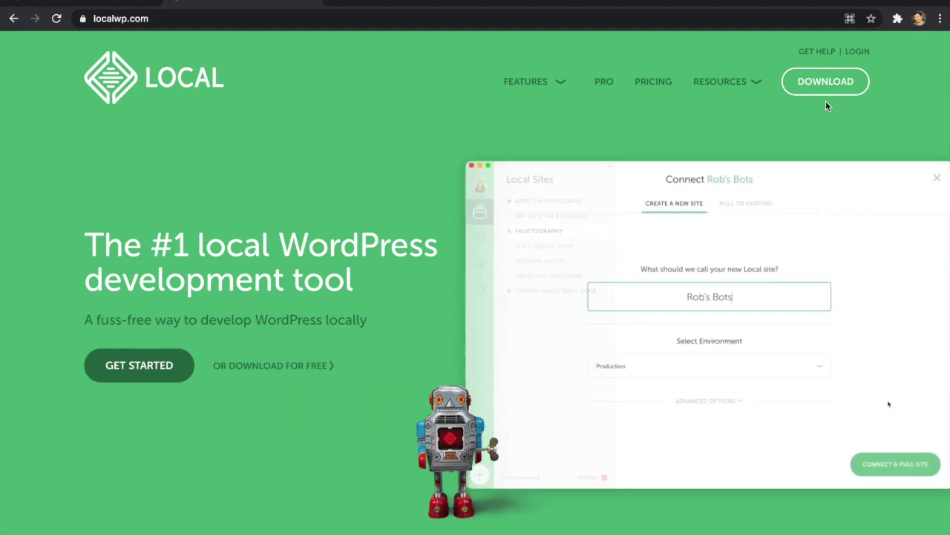
Open Local's download form and choose Mac as the operating system.
{"action": "left_click", "coordinate": [826, 85]}
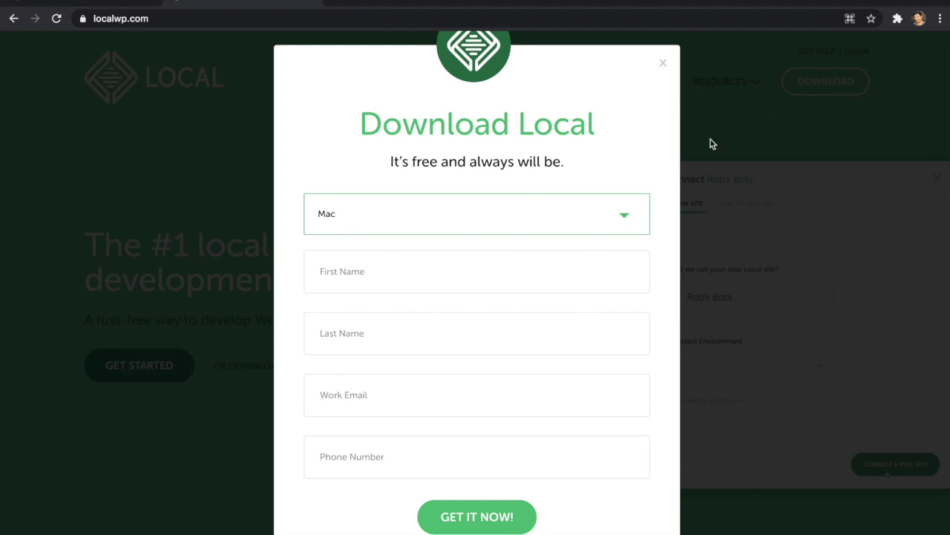
{"action": "left_click", "coordinate": [609, 216]}
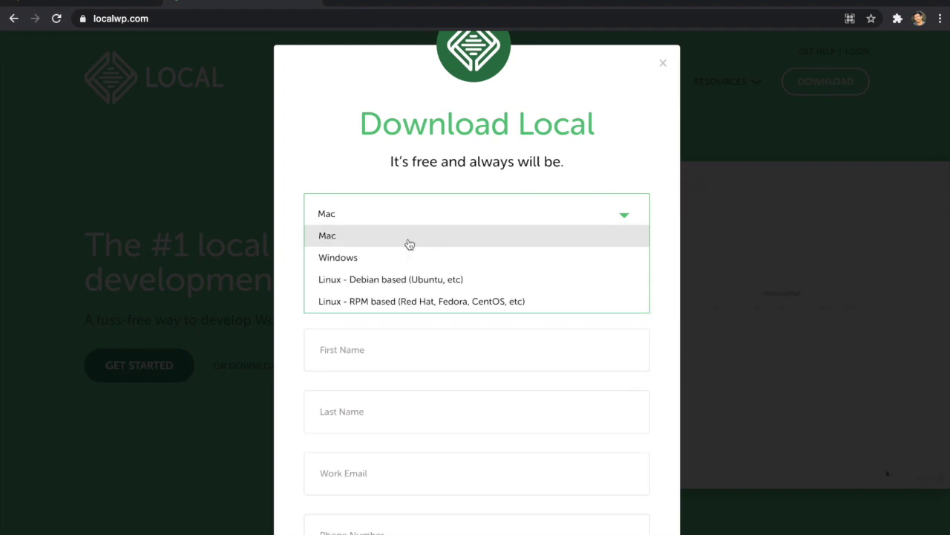
{"action": "left_click", "coordinate": [341, 236]}
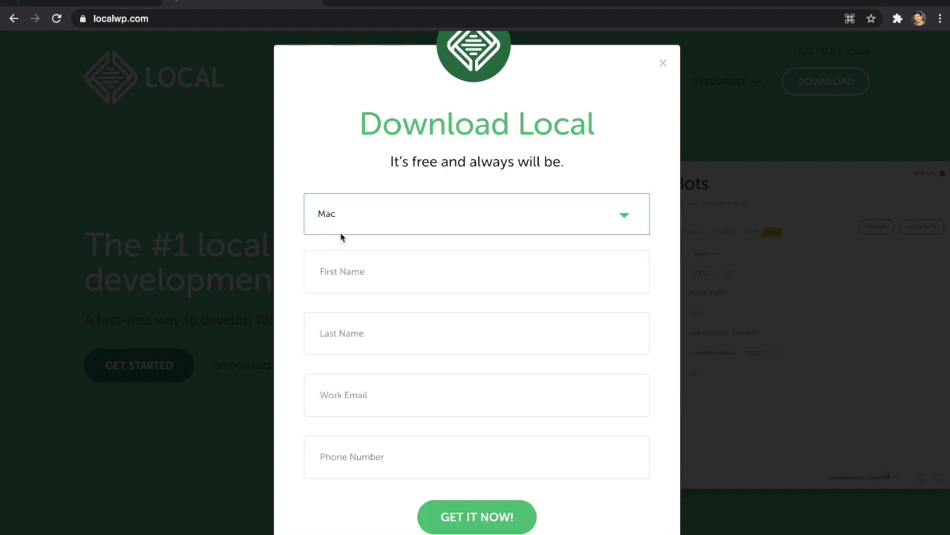
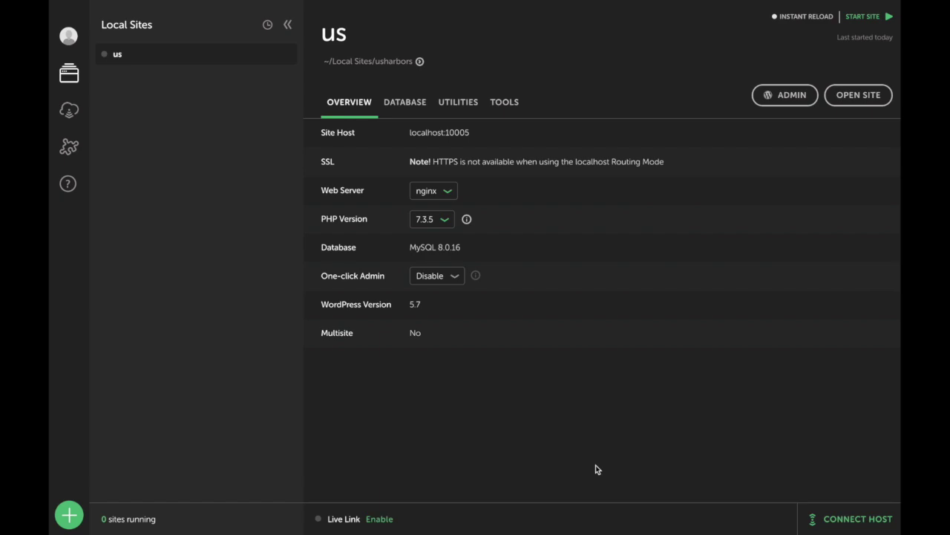
Start a new local site named admanager on the Preferred environment.
{"action": "left_click", "coordinate": [69, 514]}
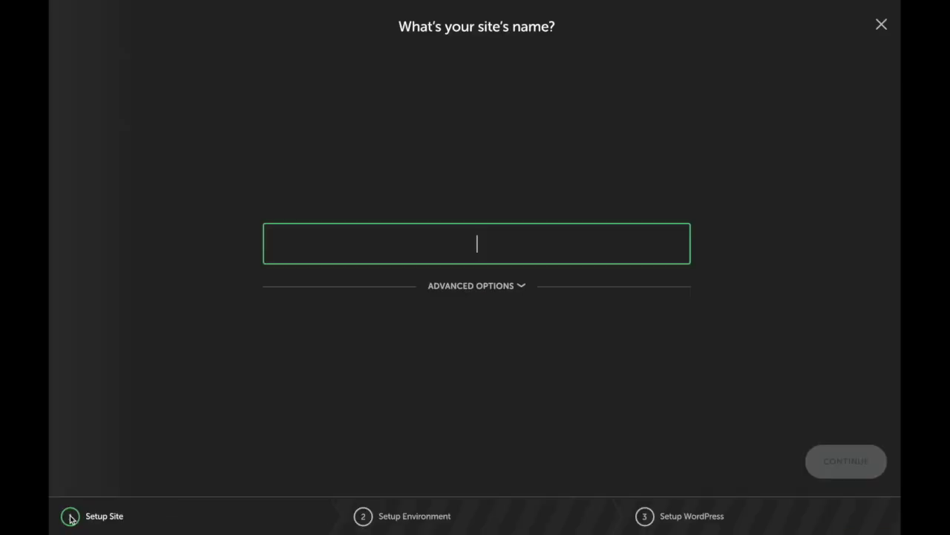
{"action": "type", "text": "a"}
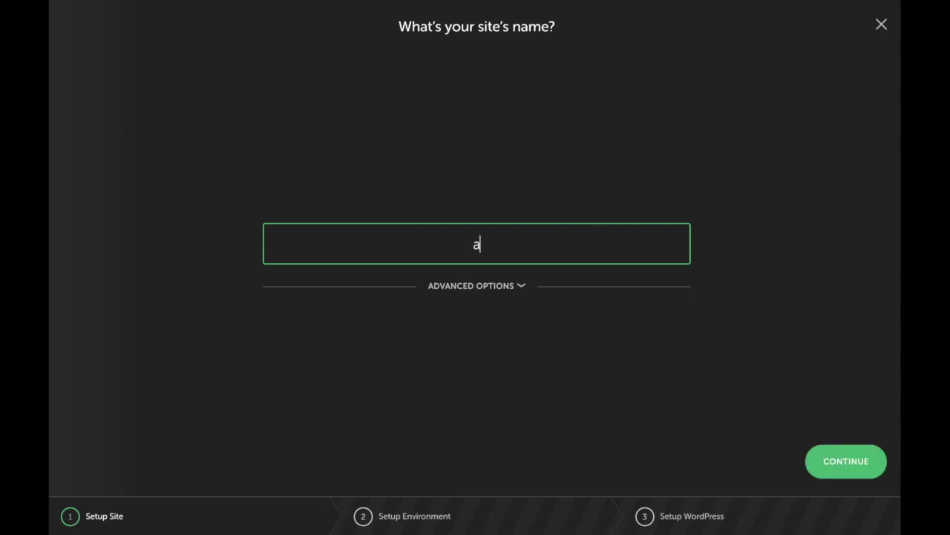
{"action": "type", "text": "dmanager"}
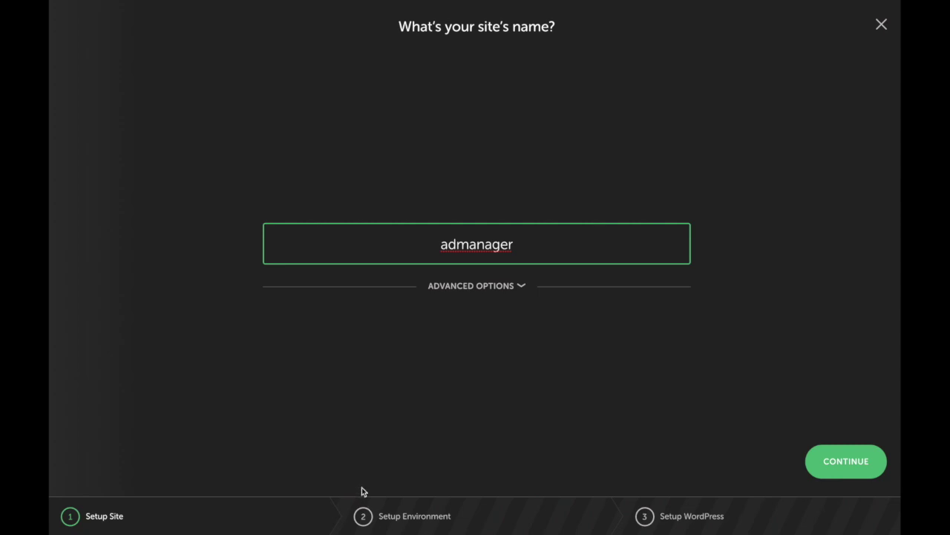
{"action": "left_click", "coordinate": [830, 461]}
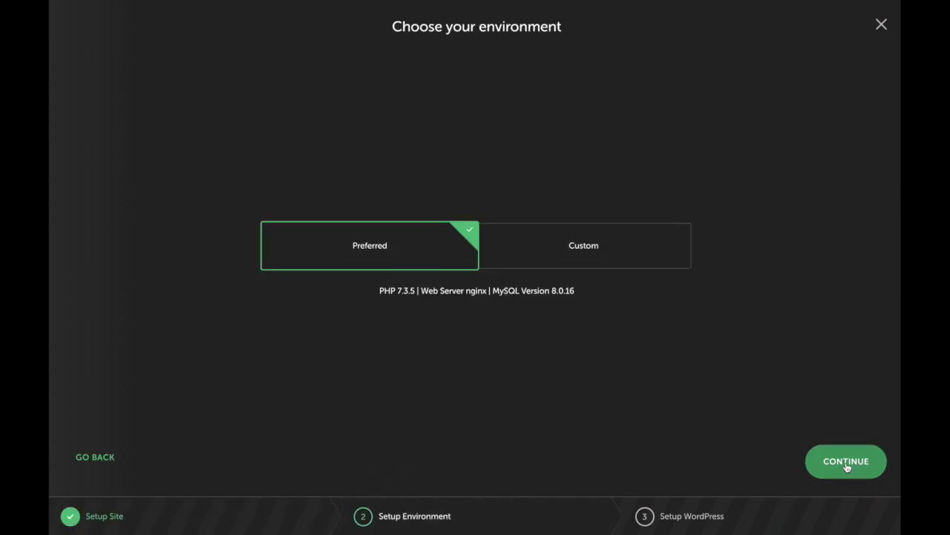
{"action": "left_click", "coordinate": [847, 462]}
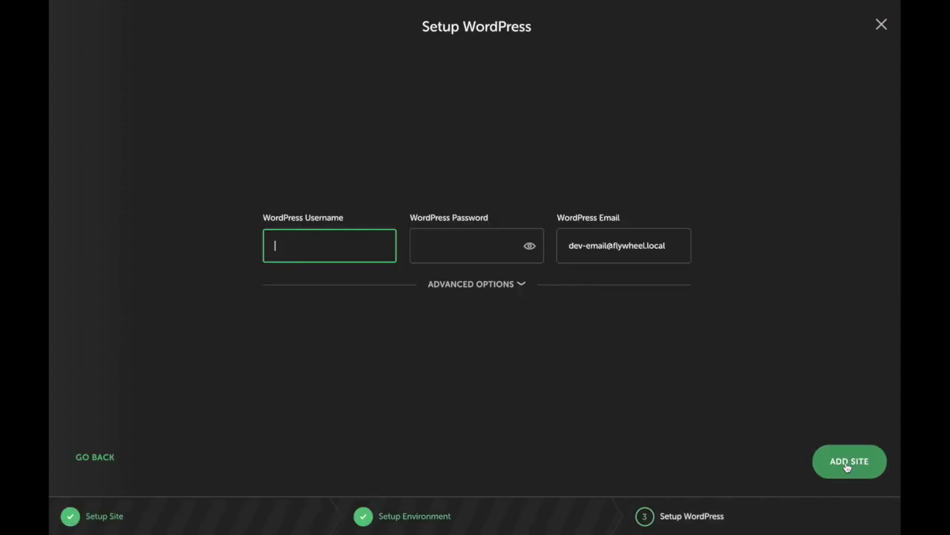
Enter WordPress username admin, set the password, and replace the default e-mail with the user's address.
{"action": "type", "text": "admin"}
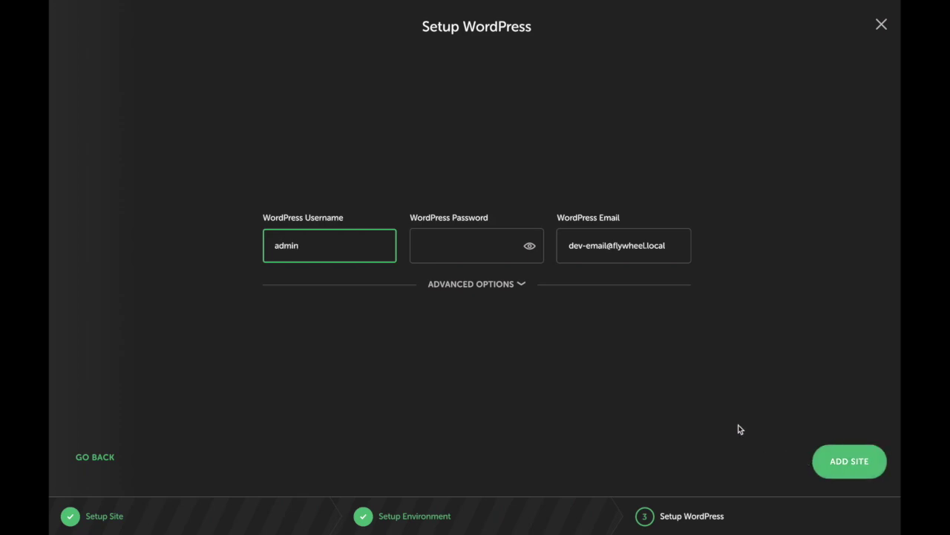
{"action": "left_click", "coordinate": [465, 251]}
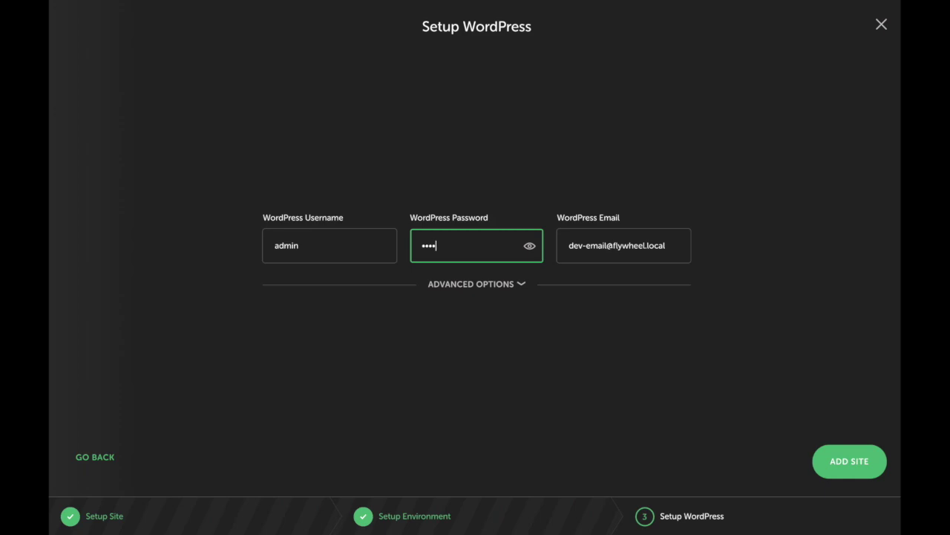
{"action": "left_click", "coordinate": [529, 246]}
{"action": "left_click", "coordinate": [490, 246]}
{"action": "key", "text": "ctrl+a"}
{"action": "key", "text": "Tab"}
{"action": "double_click", "coordinate": [451, 247]}
{"action": "key", "text": "BackSpace"}
{"action": "type", "text": "admin"}
{"action": "triple_click", "coordinate": [592, 248]}
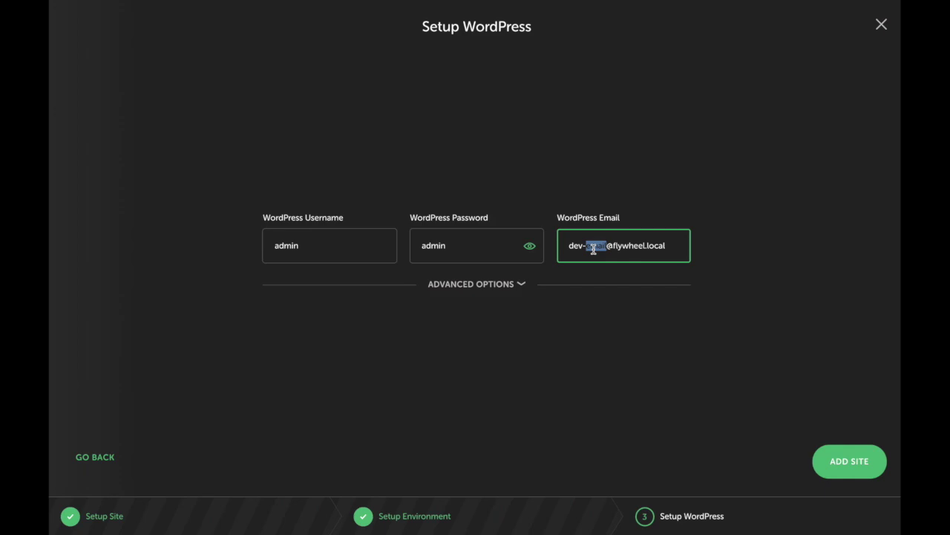
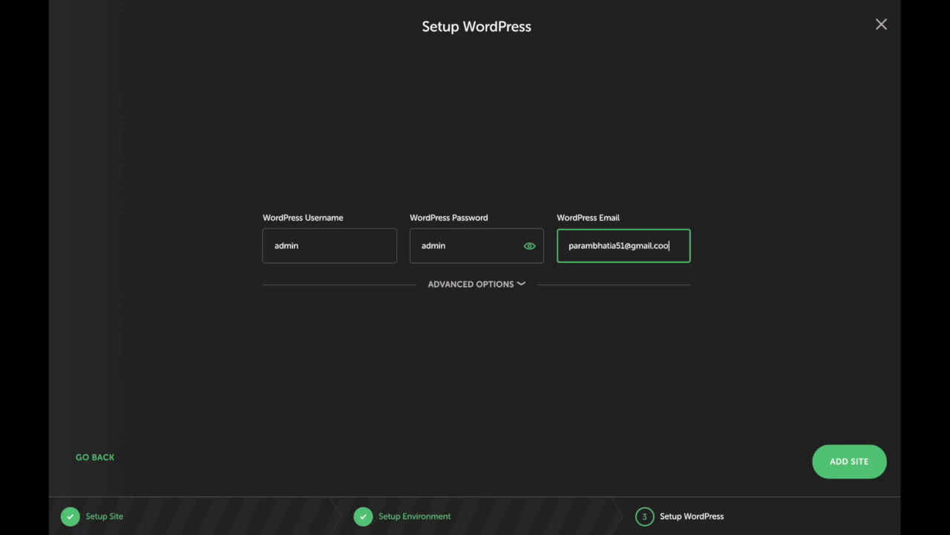
Add the admanager site and open its wp-admin dashboard at localhost:10003.
{"action": "left_click", "coordinate": [845, 461]}
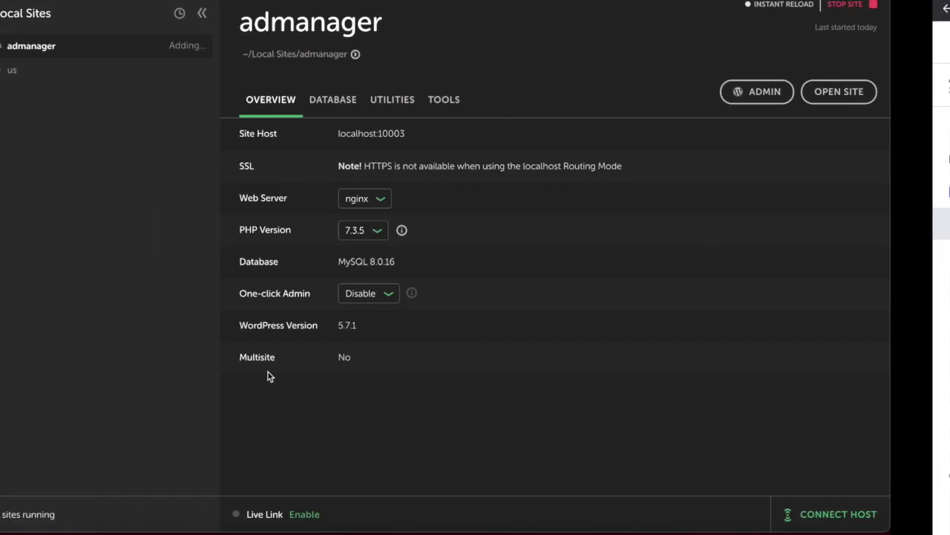
{"action": "left_click", "coordinate": [828, 97]}
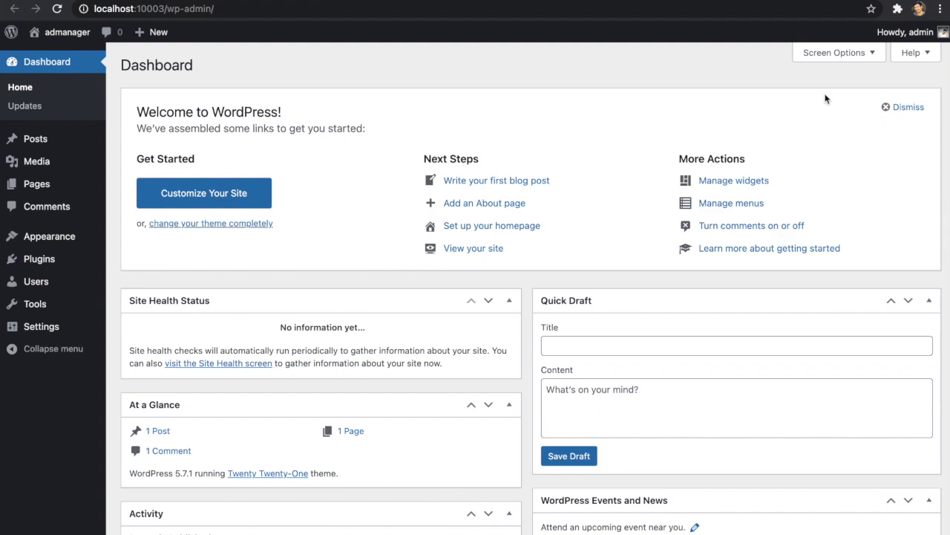
Load Twenty Twenty-One's Theme Header (header.php) in the Theme Editor.
{"action": "mouse_move", "coordinate": [47, 237]}
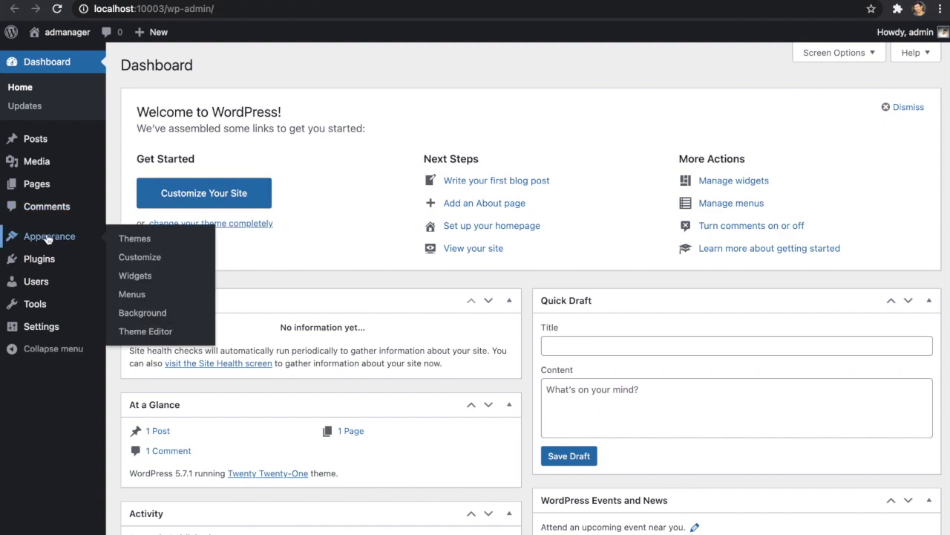
{"action": "left_click", "coordinate": [160, 336]}
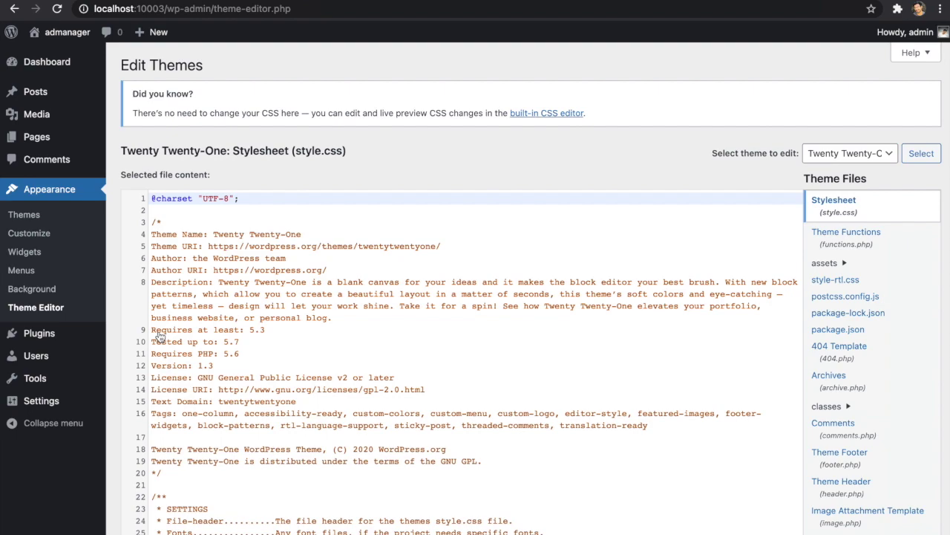
{"action": "key", "text": "ctrl+f"}
{"action": "type", "text": "header.php"}
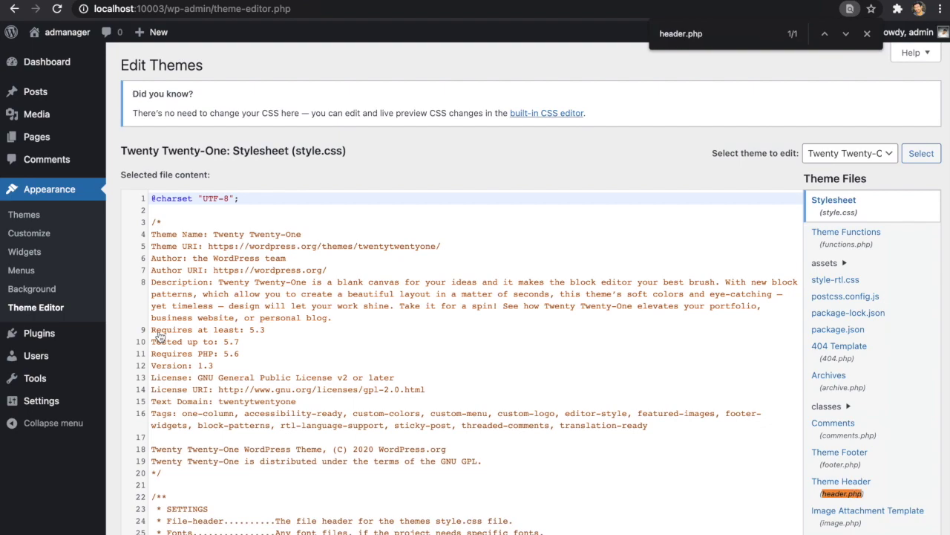
{"action": "left_click", "coordinate": [846, 485]}
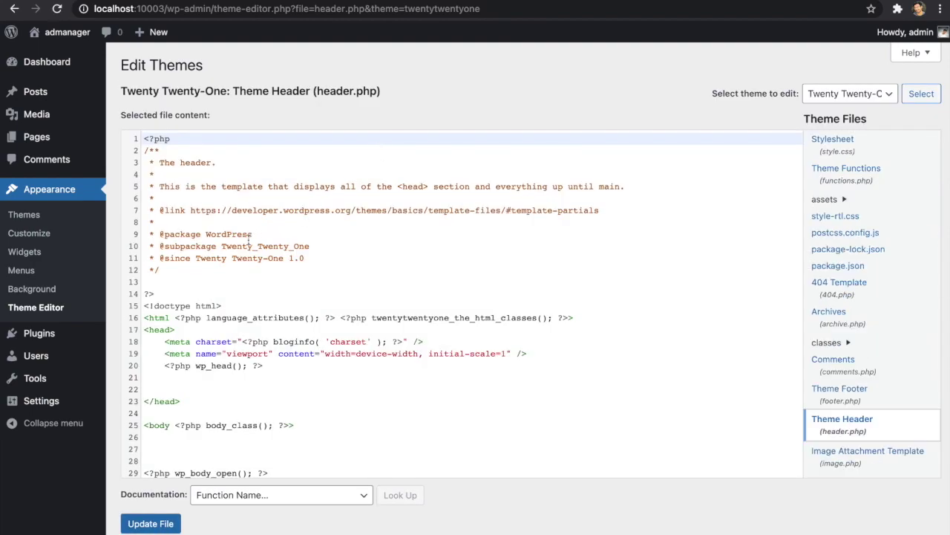
Scroll header.php and place the cursor on line 19 inside the <head> section.
{"action": "scroll", "coordinate": [248, 239], "scroll_direction": "down", "scroll_amount": 3}
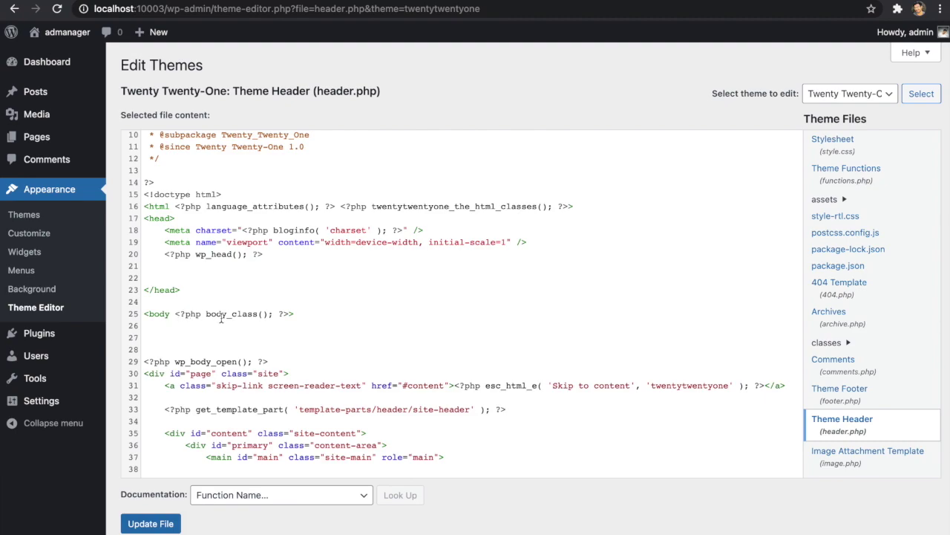
{"action": "left_click", "coordinate": [278, 243]}
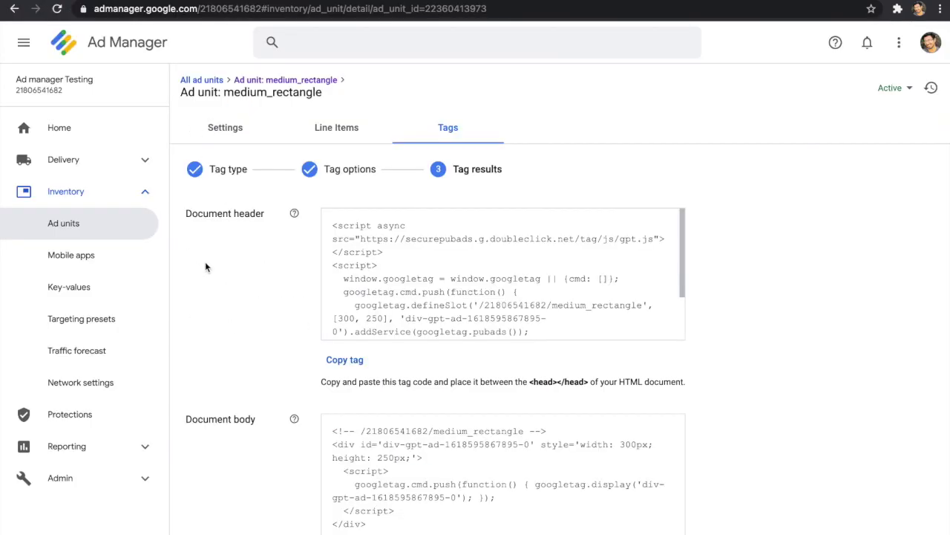
Paste Ad Manager's document header tag onto line 21 of header.php, before </head>.
{"action": "left_click", "coordinate": [344, 361]}
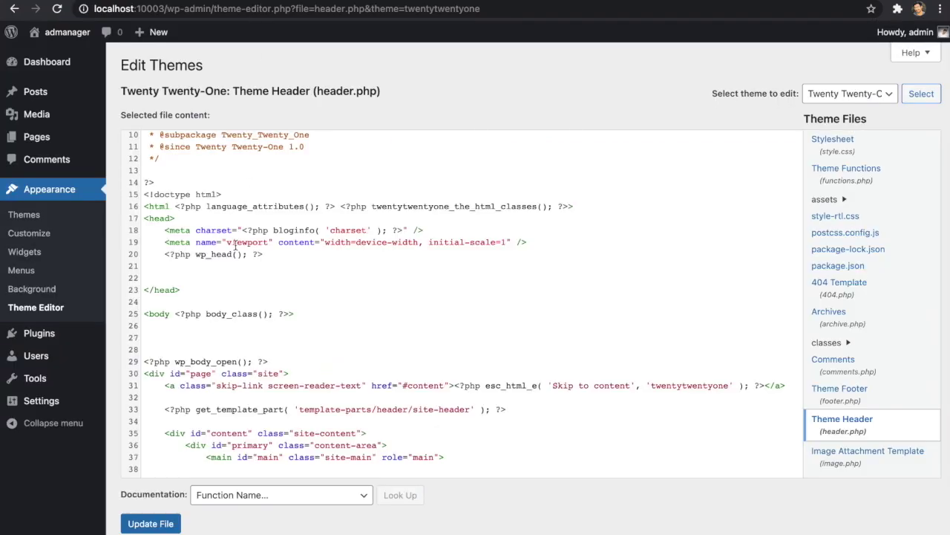
{"action": "left_click", "coordinate": [181, 267]}
{"action": "key", "text": "ctrl+v"}
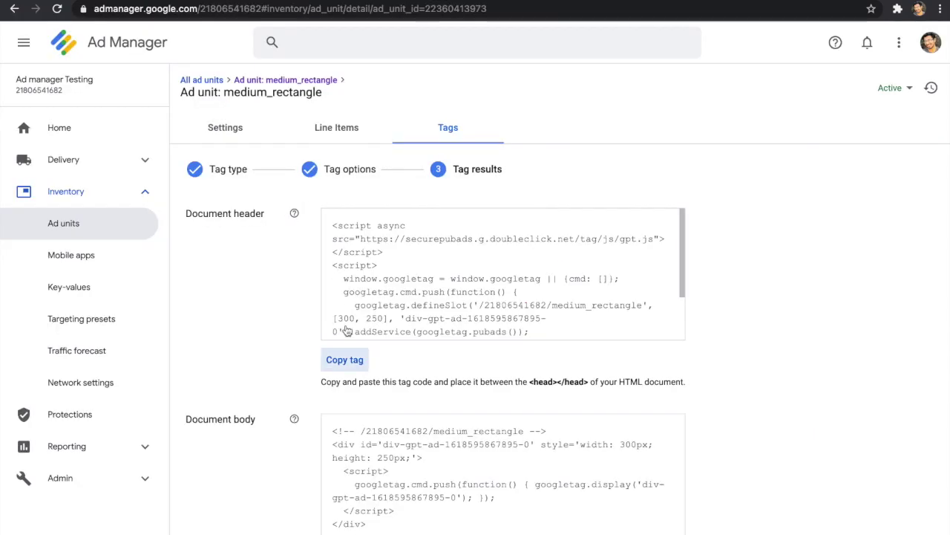
Copy the medium_rectangle document body tag from Ad Manager.
{"action": "scroll", "coordinate": [346, 331], "scroll_direction": "down", "scroll_amount": 2}
{"action": "scroll", "coordinate": [277, 368], "scroll_direction": "down", "scroll_amount": 2}
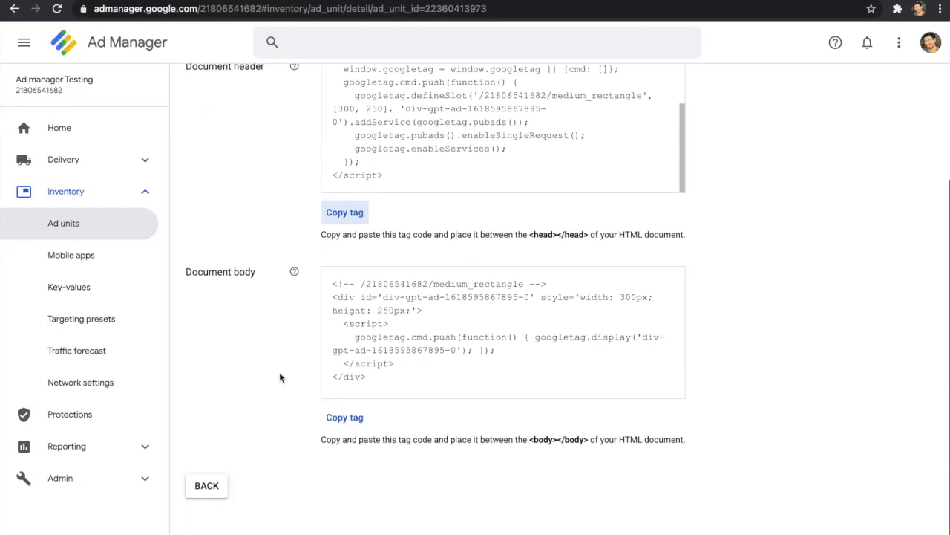
{"action": "left_click", "coordinate": [343, 418]}
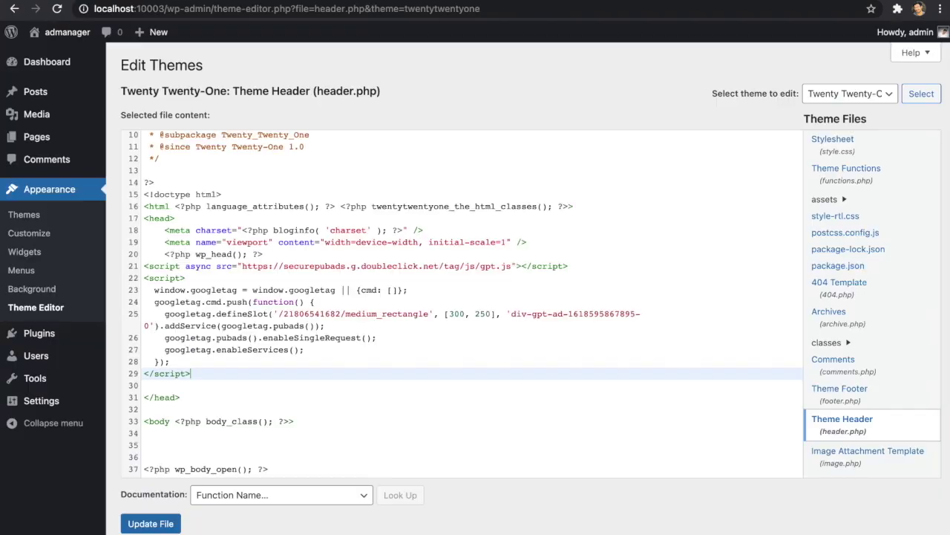
Paste the ad slot div on line 35 after <body> and update header.php.
{"action": "scroll", "coordinate": [213, 318], "scroll_direction": "down", "scroll_amount": 3}
{"action": "left_click", "coordinate": [177, 338]}
{"action": "key", "text": "ctrl+v"}
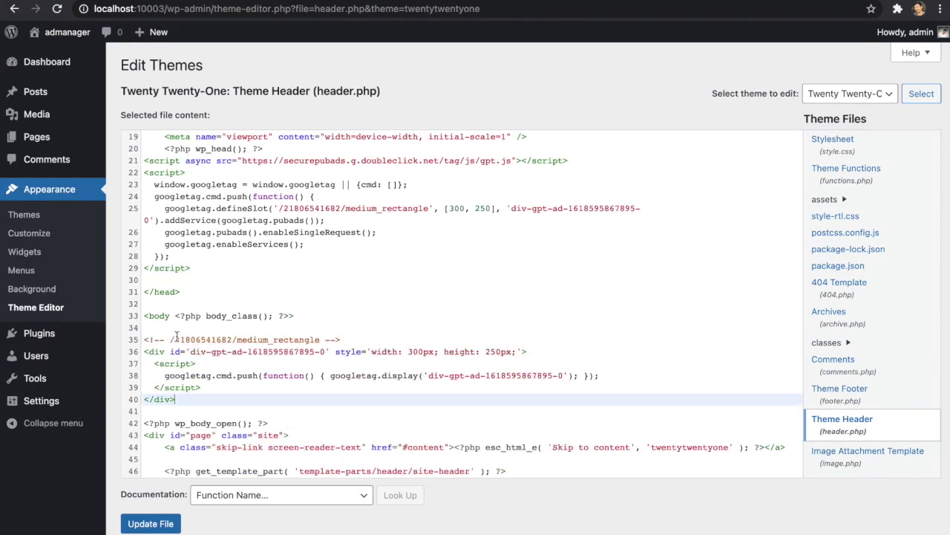
{"action": "left_click", "coordinate": [149, 523]}
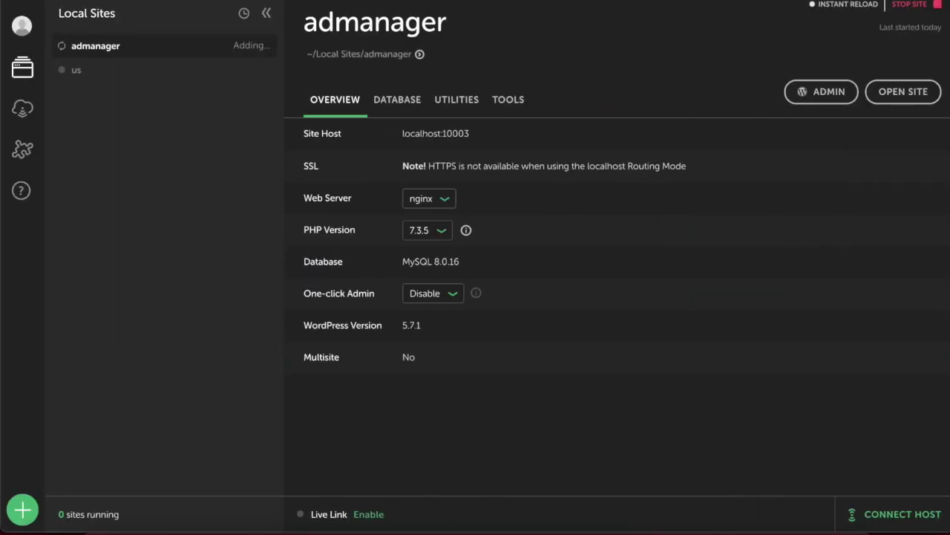
Open the admanager site in the browser from Local.
{"action": "left_click", "coordinate": [907, 95]}
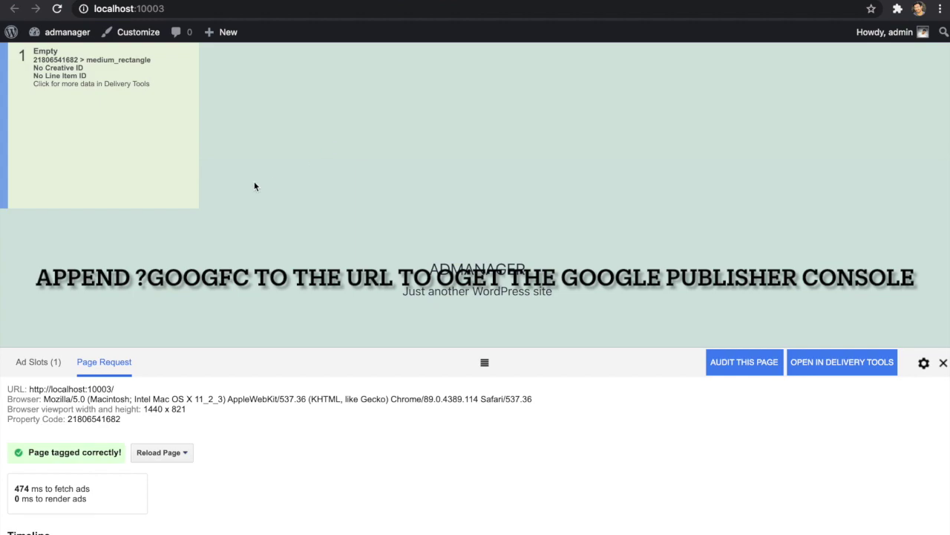
{"action": "left_click", "coordinate": [41, 362]}
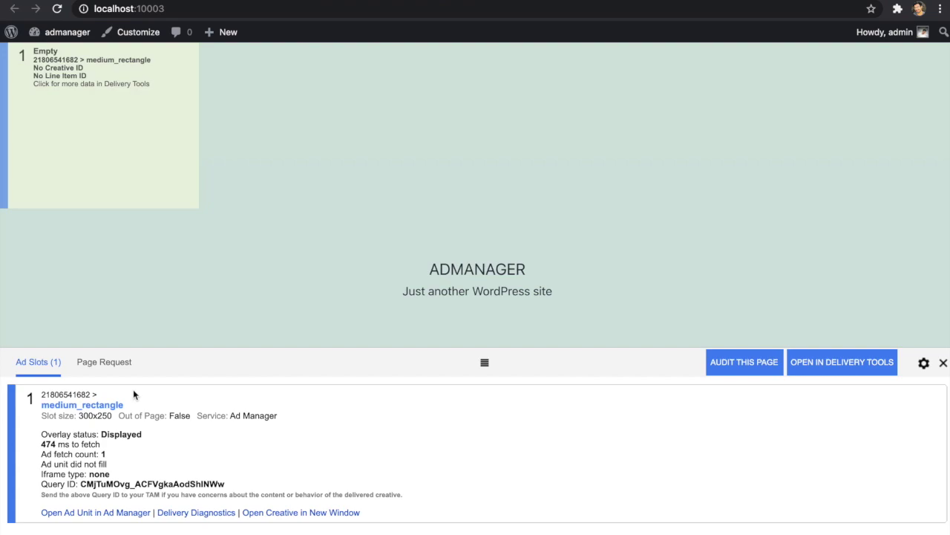
{"action": "left_click", "coordinate": [121, 370]}
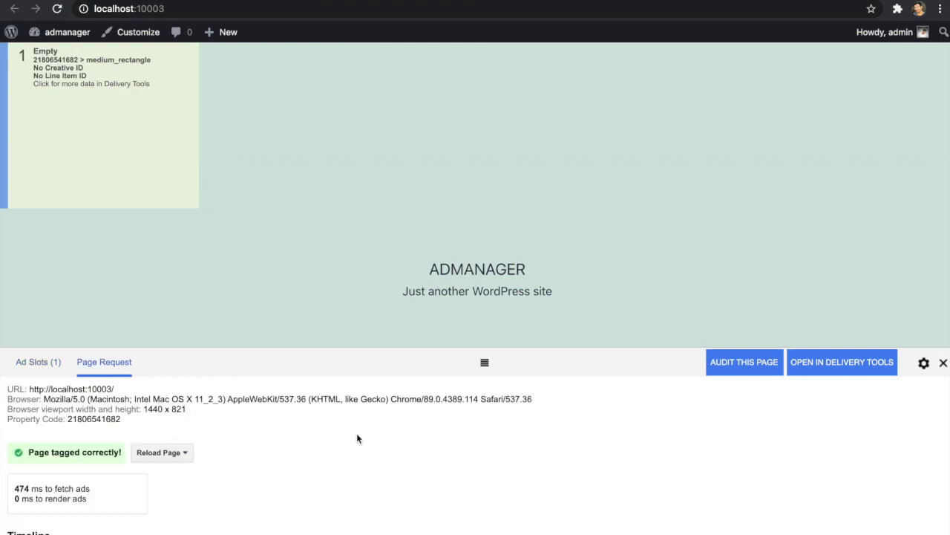
{"action": "scroll", "coordinate": [357, 438], "scroll_direction": "down", "scroll_amount": 1}
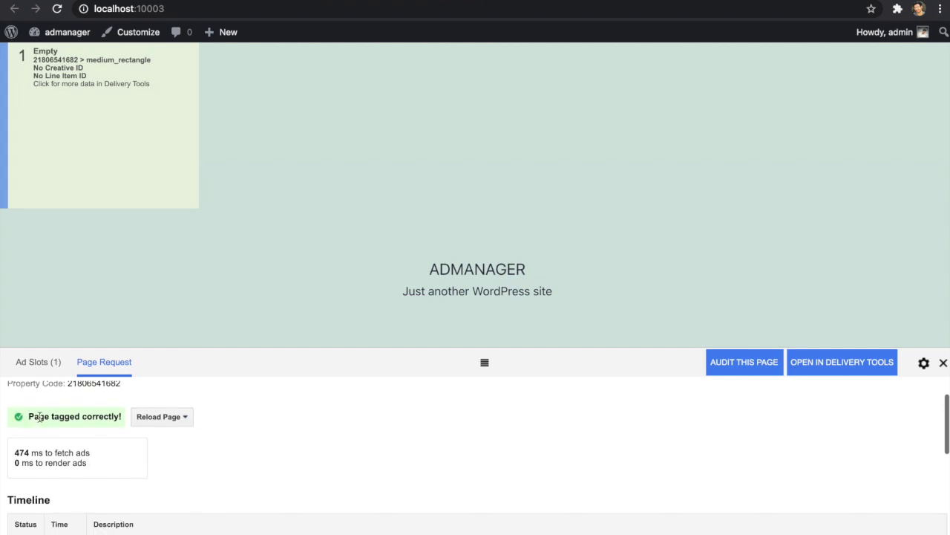
{"action": "scroll", "coordinate": [272, 431], "scroll_direction": "up", "scroll_amount": 1}
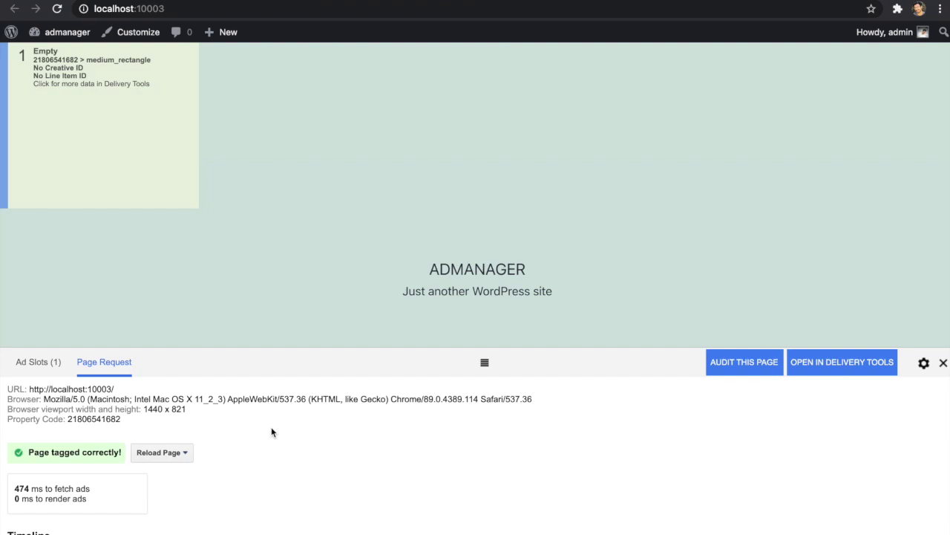
{"action": "left_click", "coordinate": [211, 10]}
{"action": "left_click", "coordinate": [212, 10]}
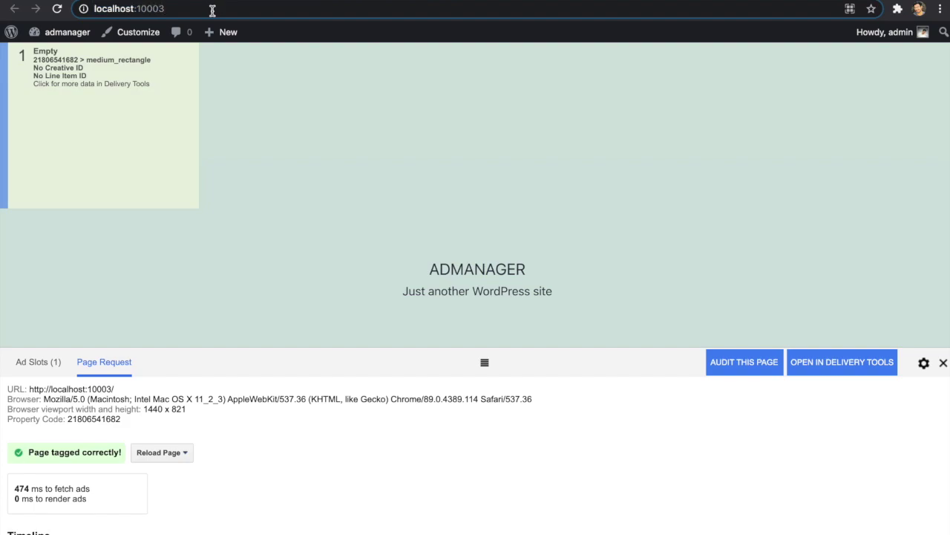
Reload localhost:10003/?googfc and view the medium_rectangle slot under Ad Slots (1).
{"action": "type", "text": "?"}
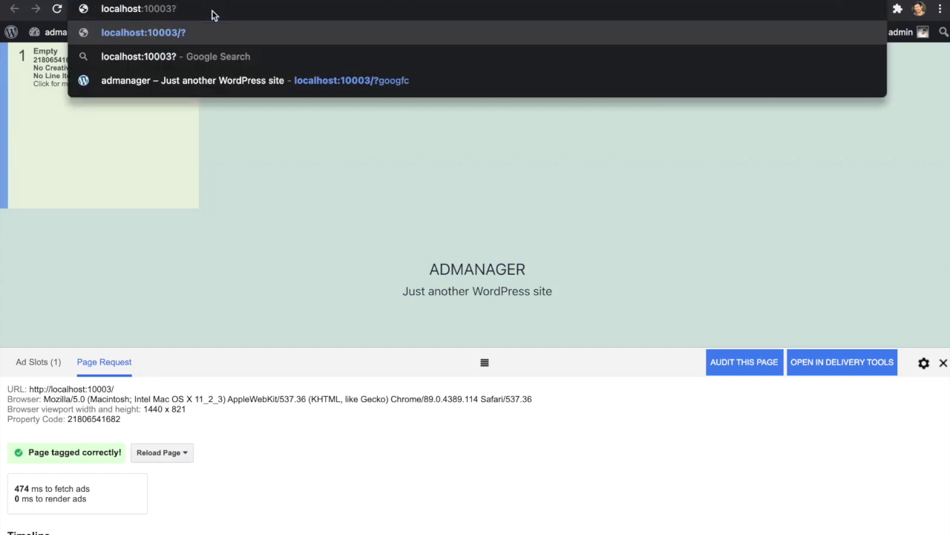
{"action": "type", "text": "googfc"}
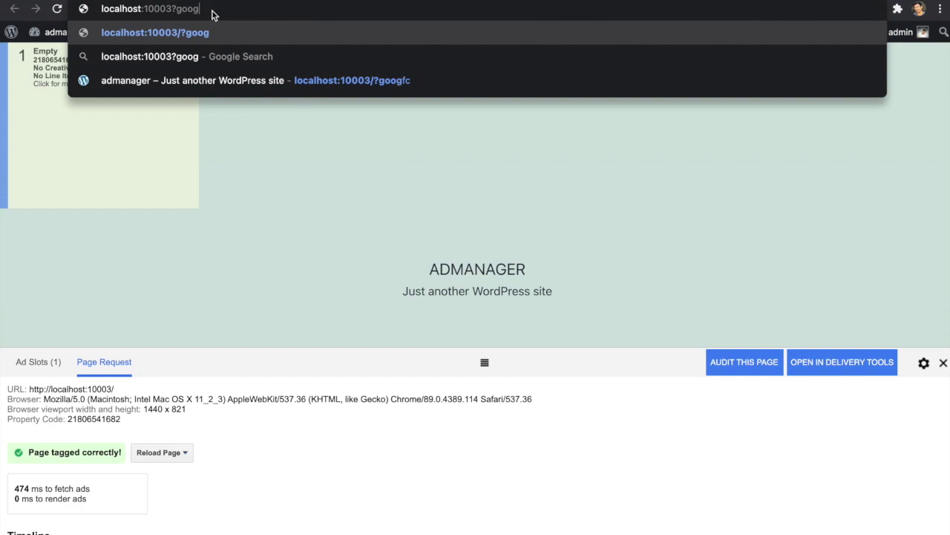
{"action": "key", "text": "Left"}
{"action": "key", "text": "Left"}
{"action": "key", "text": "Return"}
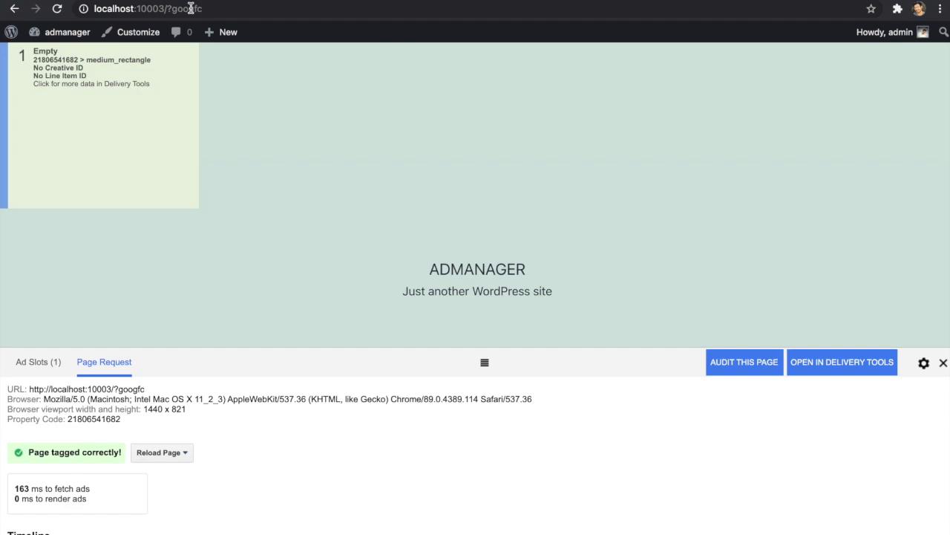
{"action": "left_click", "coordinate": [47, 367]}
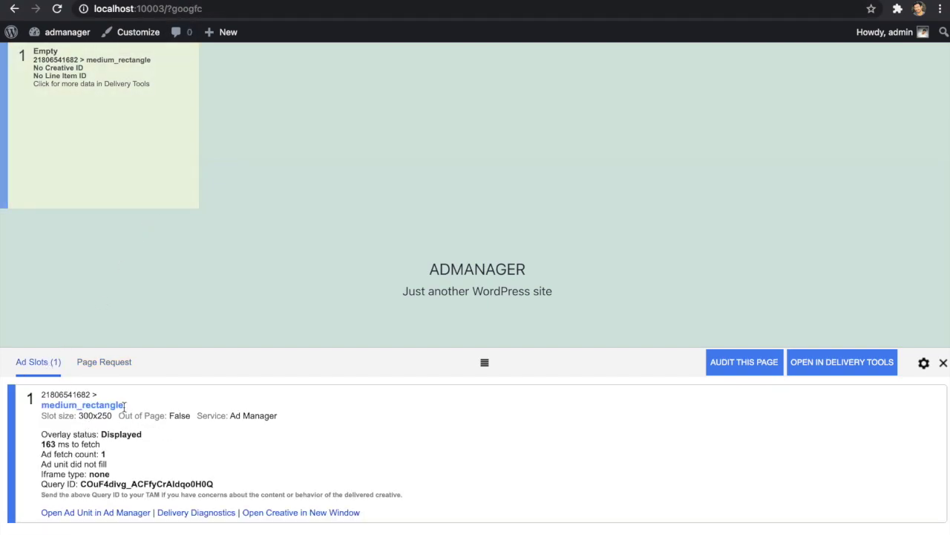
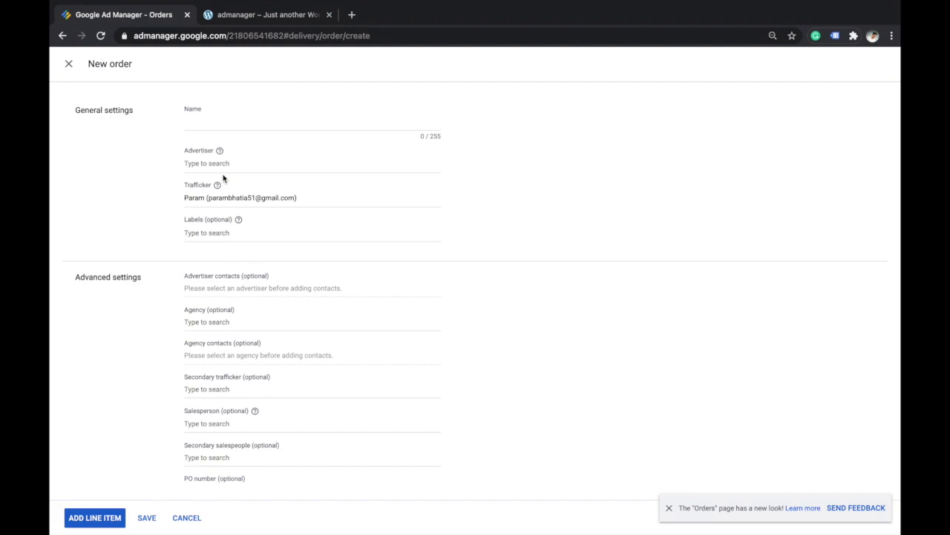
Create order 'Ad manager KFC April 2021' for advertiser KFC and start its first line item.
{"action": "left_click", "coordinate": [217, 118]}
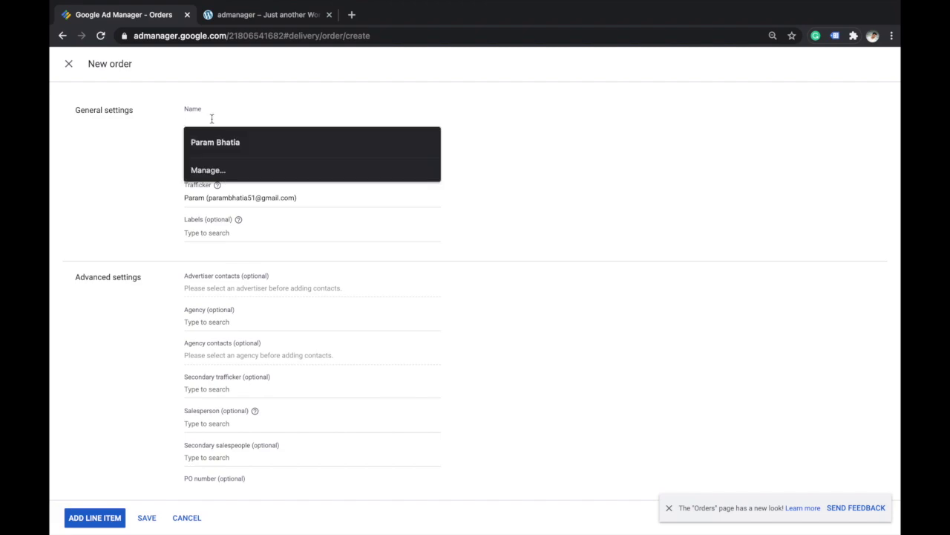
{"action": "type", "text": "Ad"}
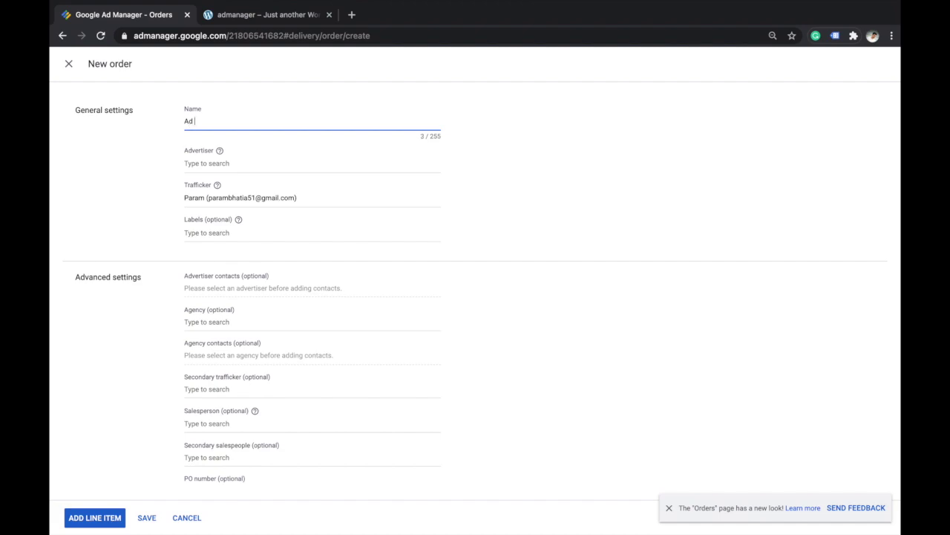
{"action": "type", "text": " manager"}
{"action": "type", "text": "KFC April 2021"}
{"action": "double_click", "coordinate": [229, 121]}
{"action": "key", "text": "ctrl+c"}
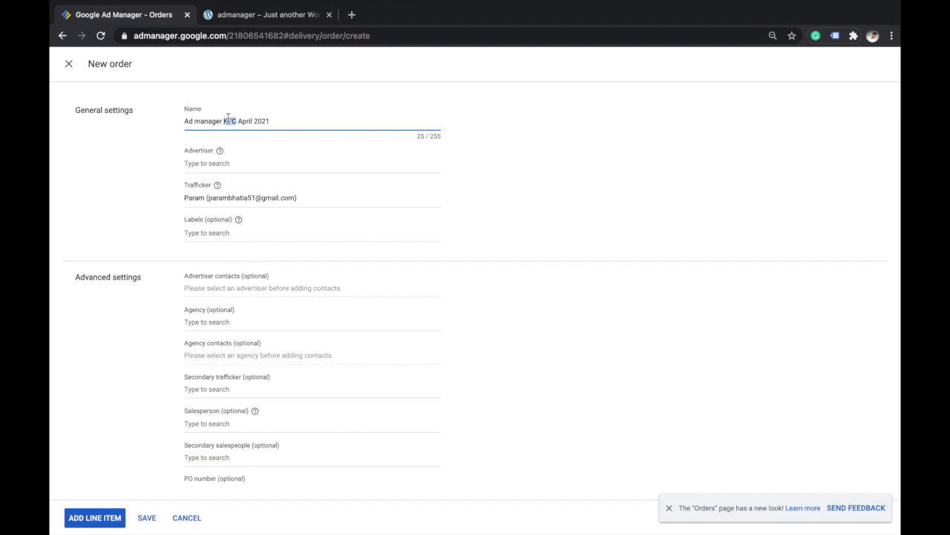
{"action": "left_click", "coordinate": [215, 163]}
{"action": "key", "text": "ctrl+v"}
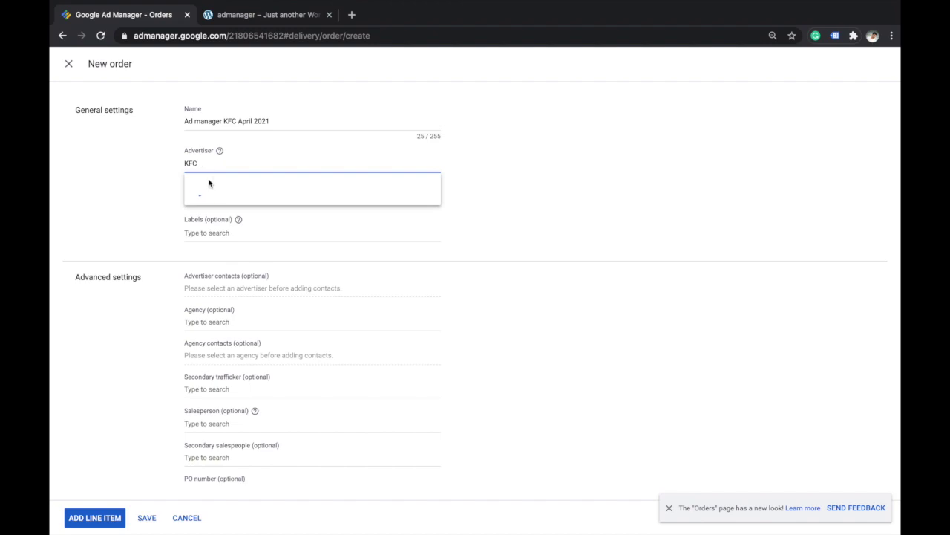
{"action": "left_click", "coordinate": [210, 191]}
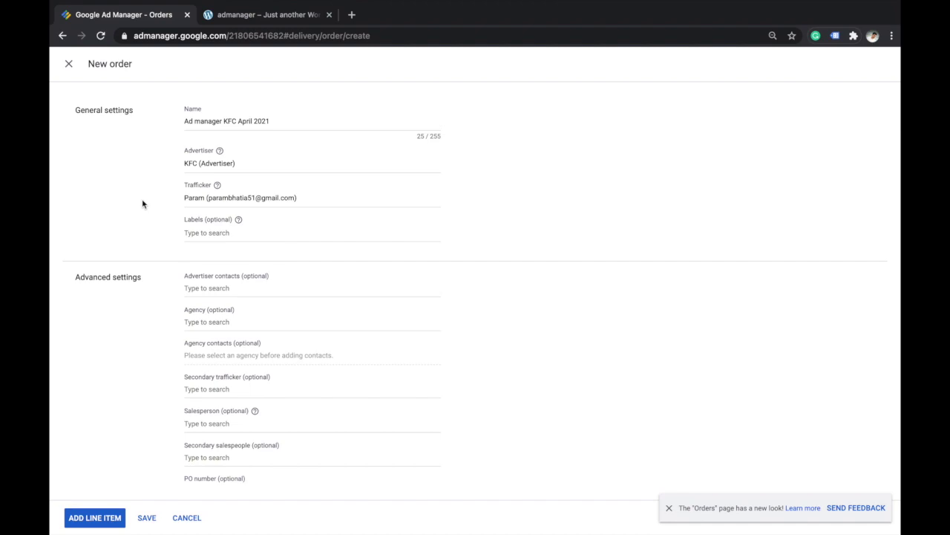
{"action": "triple_click", "coordinate": [240, 121]}
{"action": "key", "text": "ctrl+c"}
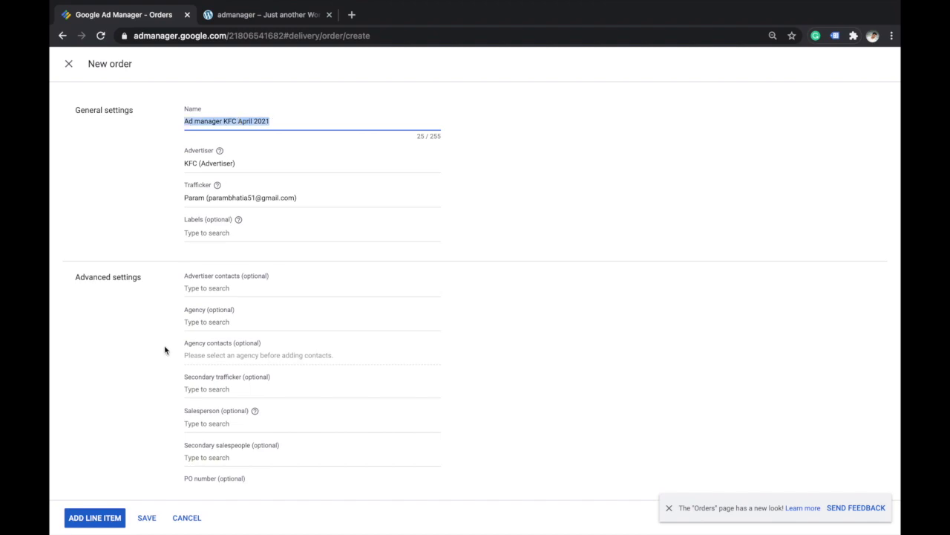
{"action": "left_click", "coordinate": [95, 517]}
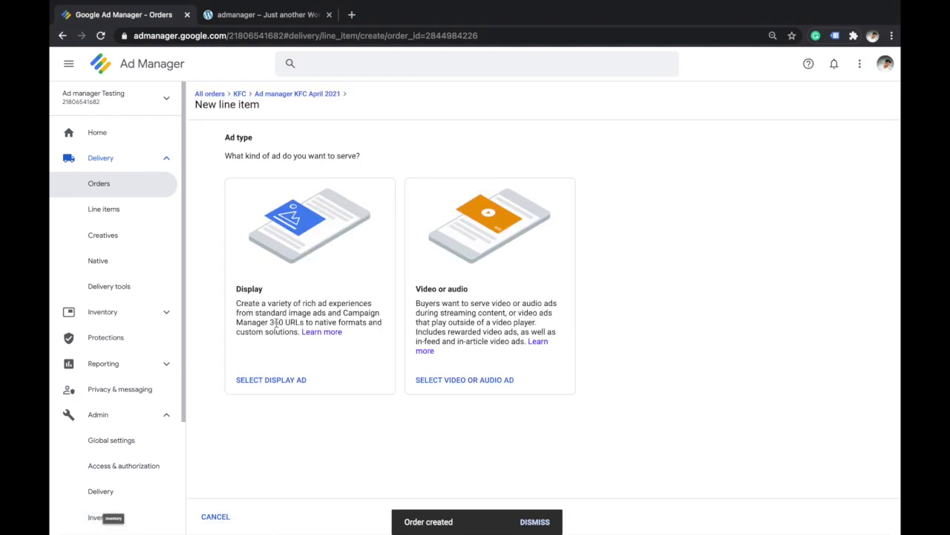
Make the line item a display ad named 'Ad manager KFC April 2021, 300x250'.
{"action": "left_click", "coordinate": [291, 386]}
{"action": "left_click", "coordinate": [329, 171]}
{"action": "key", "text": "ctrl+v"}
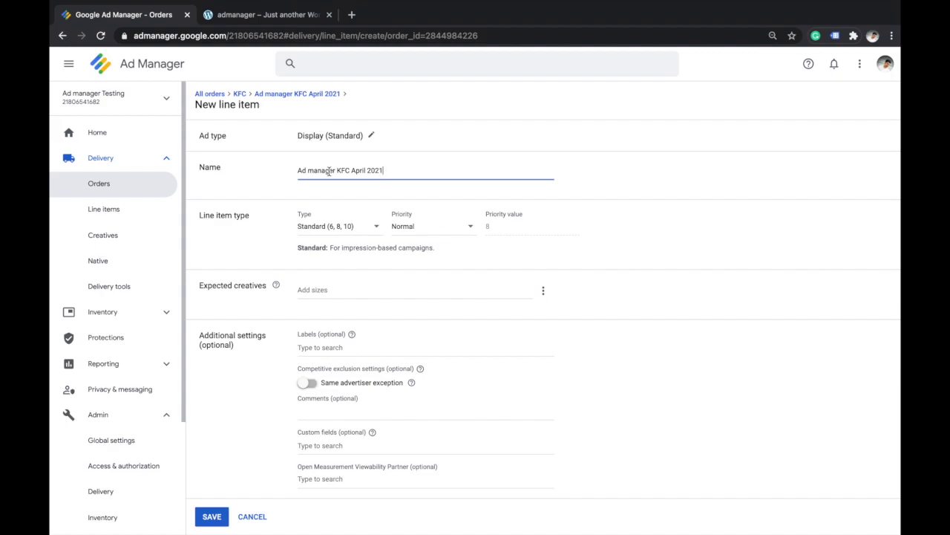
{"action": "type", "text": ", 300x250"}
Add 300x250 as the expected creative size.
{"action": "left_click", "coordinate": [323, 289]}
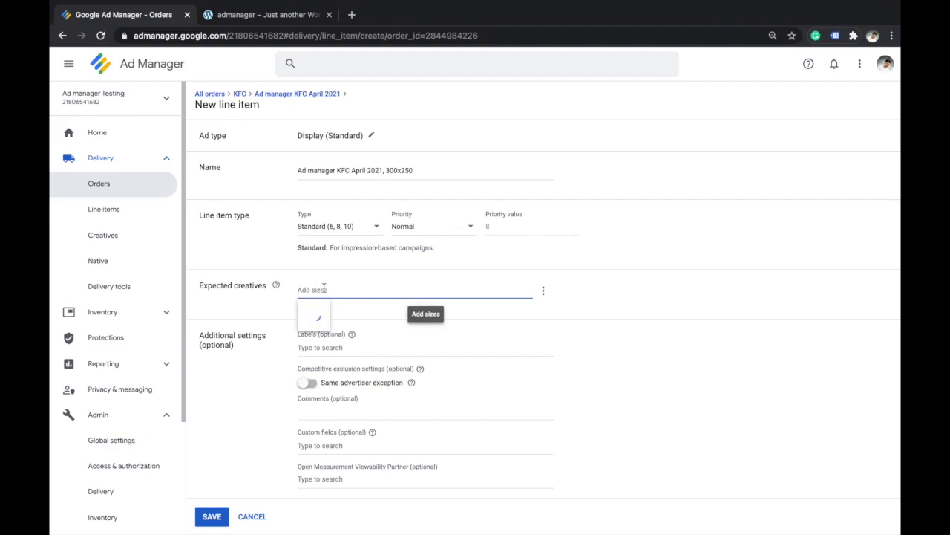
{"action": "type", "text": "300x25"}
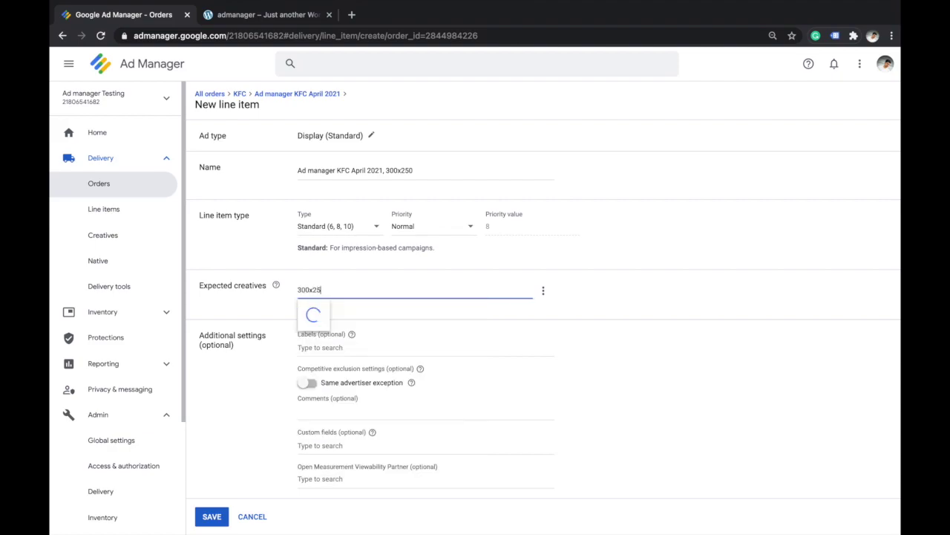
{"action": "type", "text": "0"}
{"action": "left_click", "coordinate": [312, 316]}
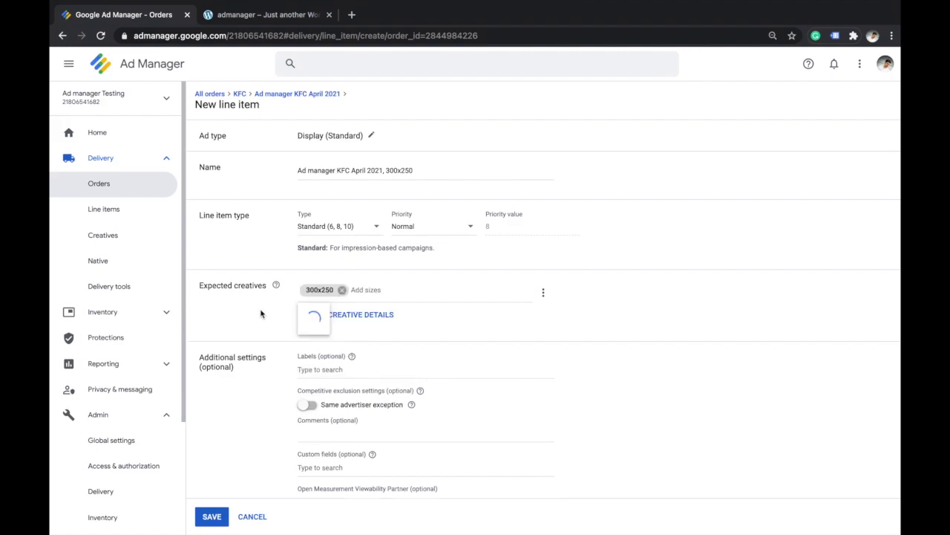
{"action": "scroll", "coordinate": [261, 313], "scroll_direction": "down", "scroll_amount": 5}
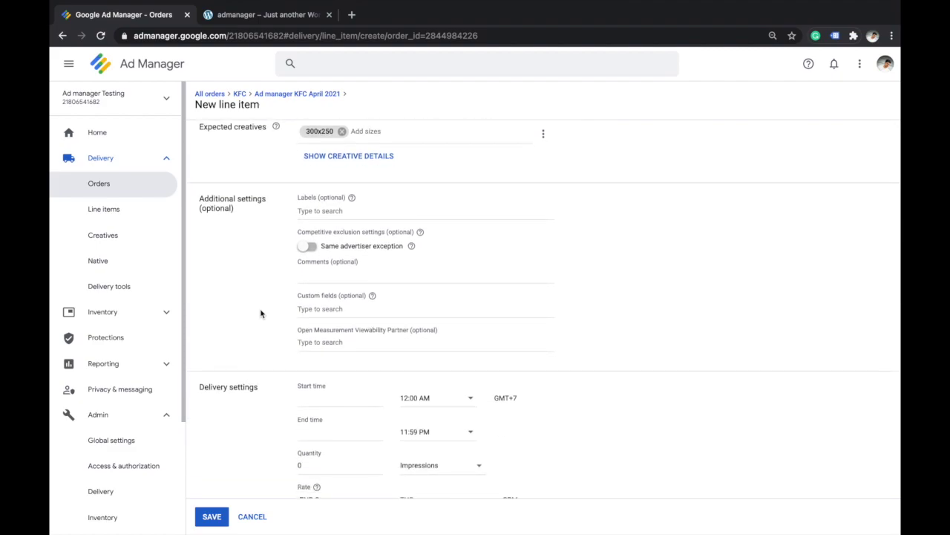
Run the line item from Immediately until April 30, 2021.
{"action": "scroll", "coordinate": [260, 313], "scroll_direction": "down", "scroll_amount": 3}
{"action": "left_click", "coordinate": [315, 285]}
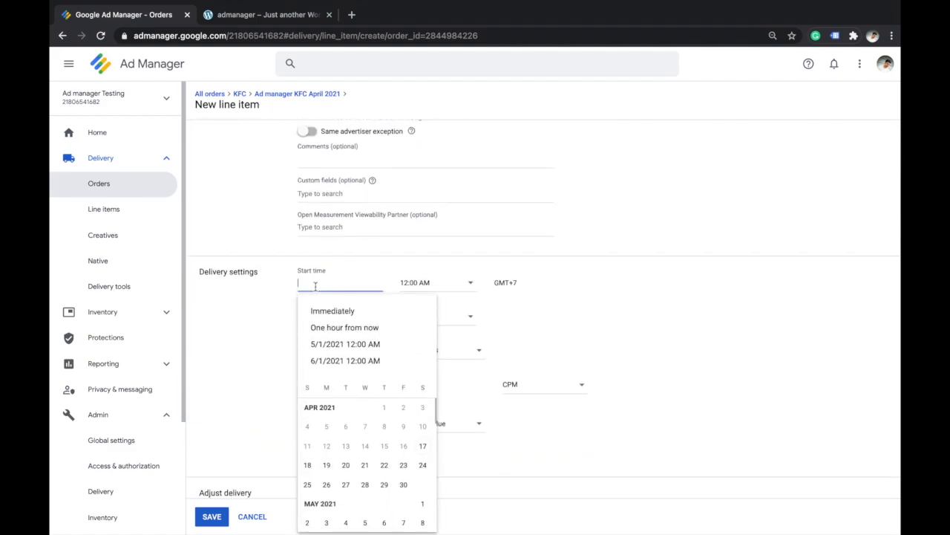
{"action": "left_click", "coordinate": [325, 315]}
{"action": "scroll", "coordinate": [271, 297], "scroll_direction": "down", "scroll_amount": 2}
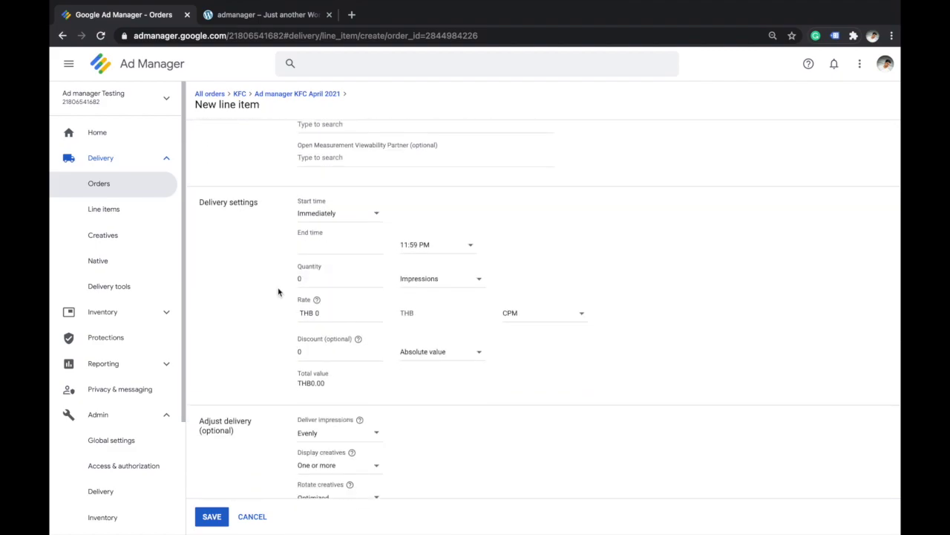
{"action": "left_click", "coordinate": [322, 242]}
{"action": "scroll", "coordinate": [343, 386], "scroll_direction": "down", "scroll_amount": 2}
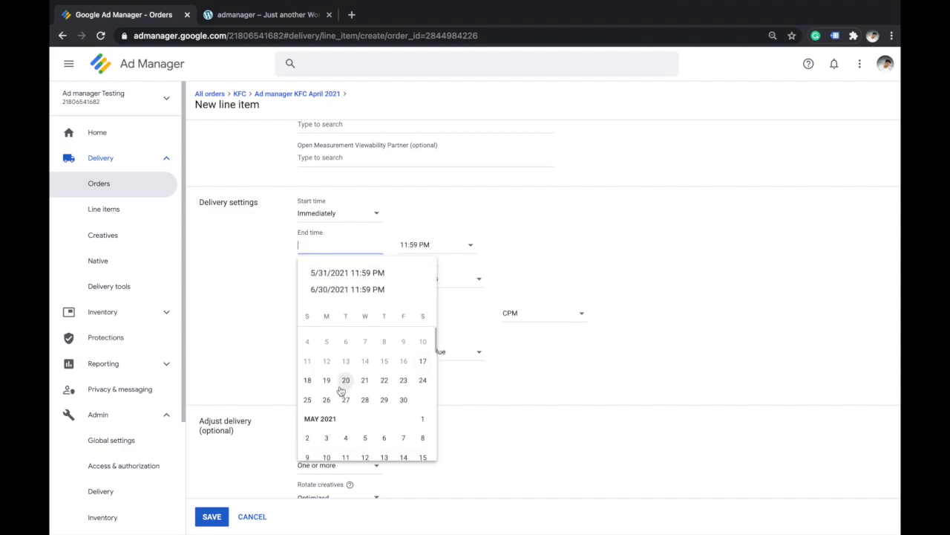
{"action": "left_click", "coordinate": [403, 399]}
Set the quantity to 10,000 impressions at a THB 1 CPM rate.
{"action": "left_click", "coordinate": [308, 277]}
{"action": "double_click", "coordinate": [307, 277]}
{"action": "type", "text": "1"}
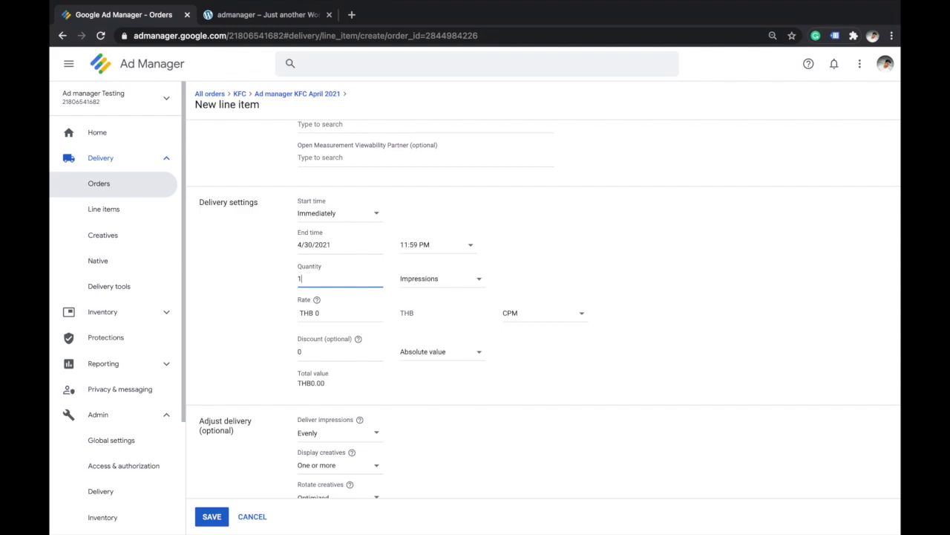
{"action": "type", "text": "0,00000"}
{"action": "left_click", "coordinate": [657, 241]}
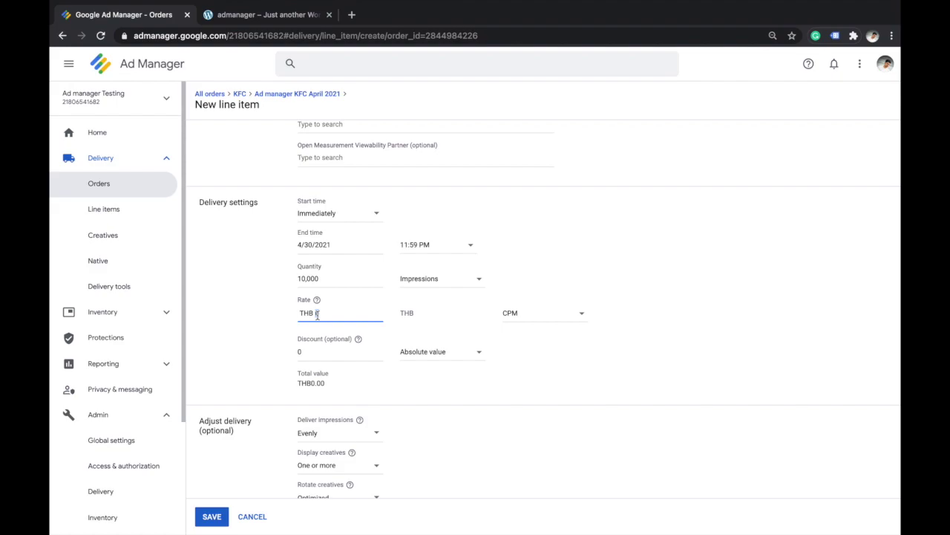
{"action": "key", "text": "BackSpace"}
{"action": "type", "text": "1"}
{"action": "left_click", "coordinate": [591, 277]}
Set Deliver impressions under Adjust delivery to As fast as possible.
{"action": "scroll", "coordinate": [349, 330], "scroll_direction": "down", "scroll_amount": 1}
{"action": "scroll", "coordinate": [349, 330], "scroll_direction": "down", "scroll_amount": 5}
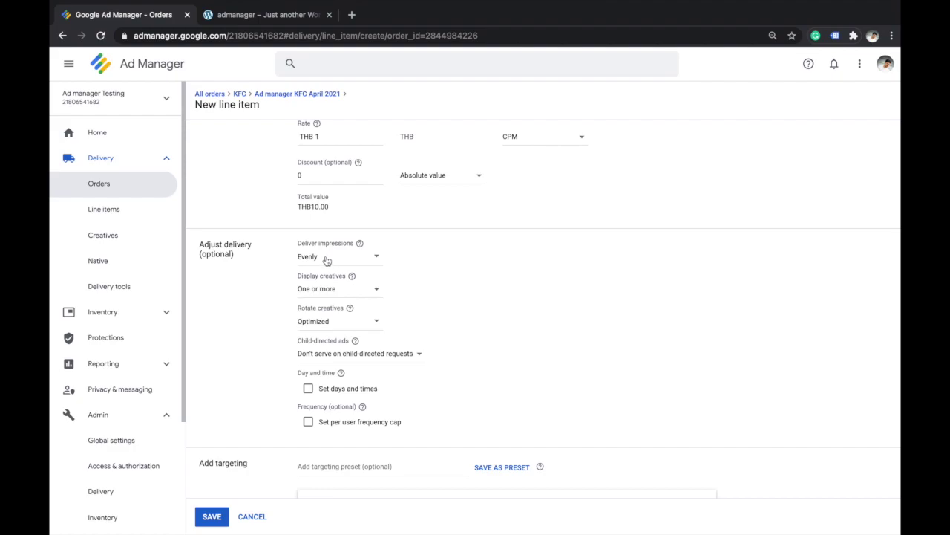
{"action": "left_click", "coordinate": [326, 260]}
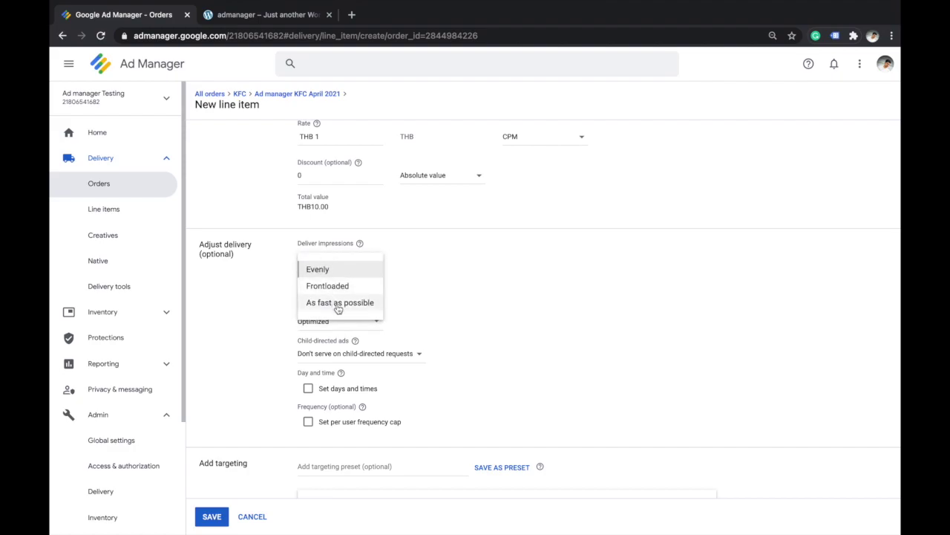
{"action": "left_click", "coordinate": [338, 303]}
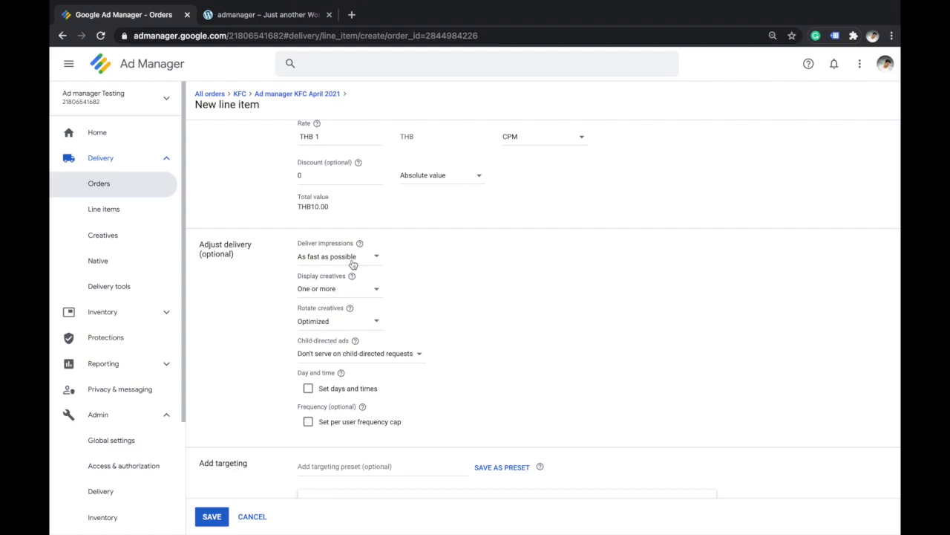
{"action": "left_click", "coordinate": [353, 262]}
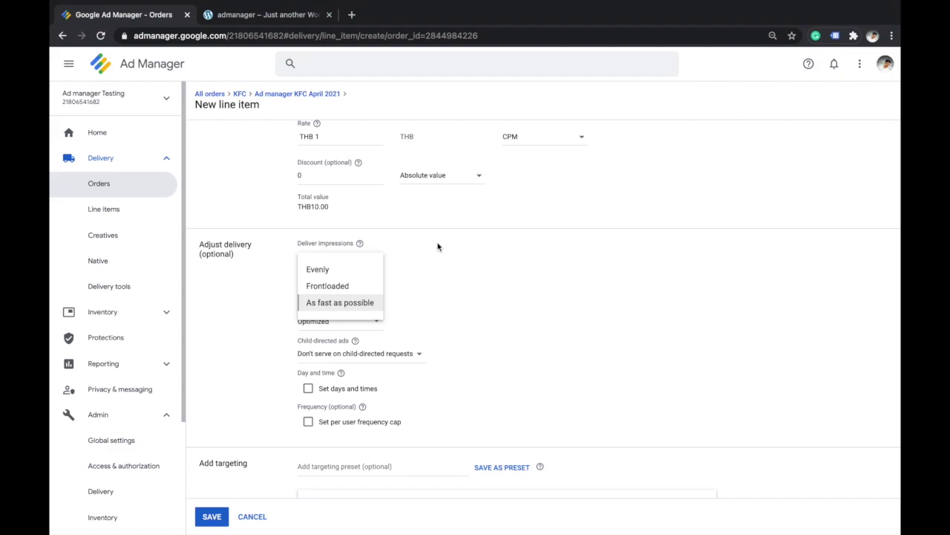
{"action": "left_click", "coordinate": [366, 303]}
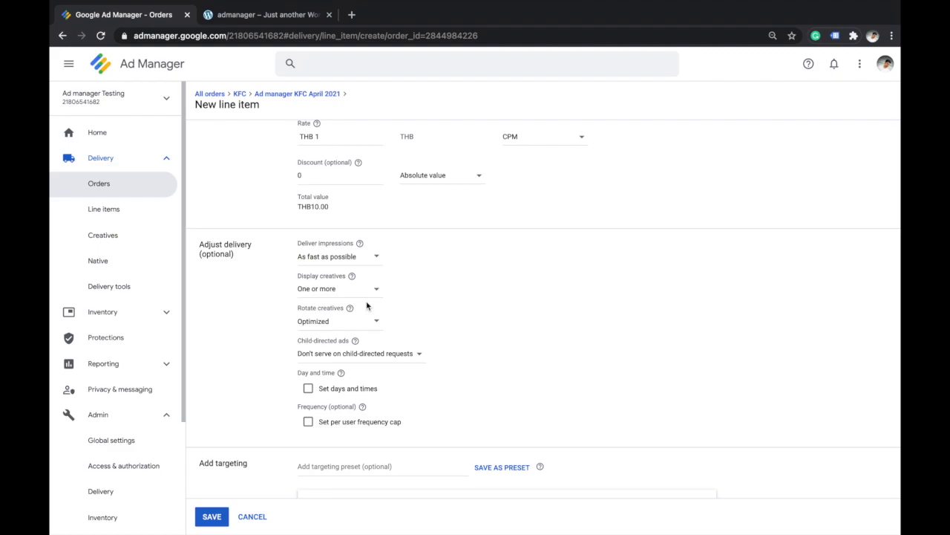
{"action": "scroll", "coordinate": [367, 304], "scroll_direction": "down", "scroll_amount": 5}
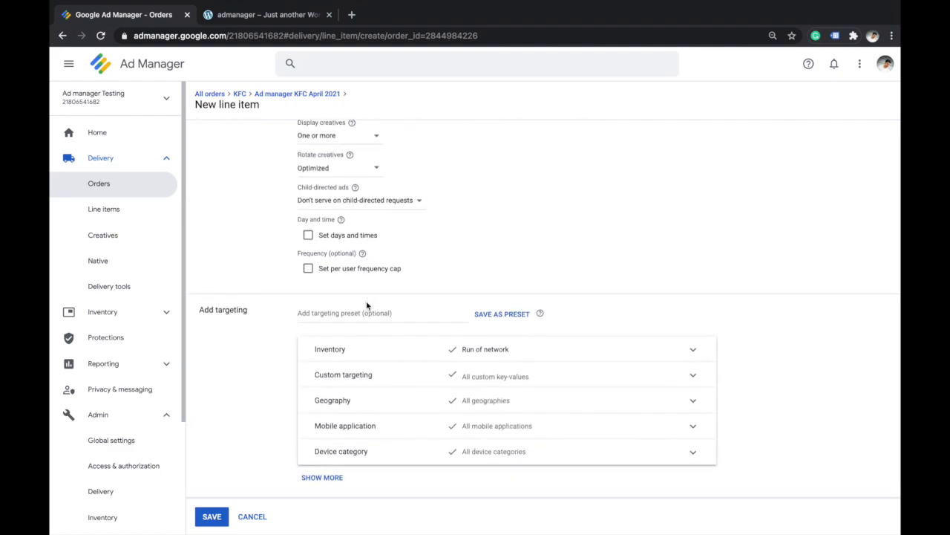
Target the medium_rectangle ad unit, save the line item, and view its creatives.
{"action": "left_click", "coordinate": [429, 340]}
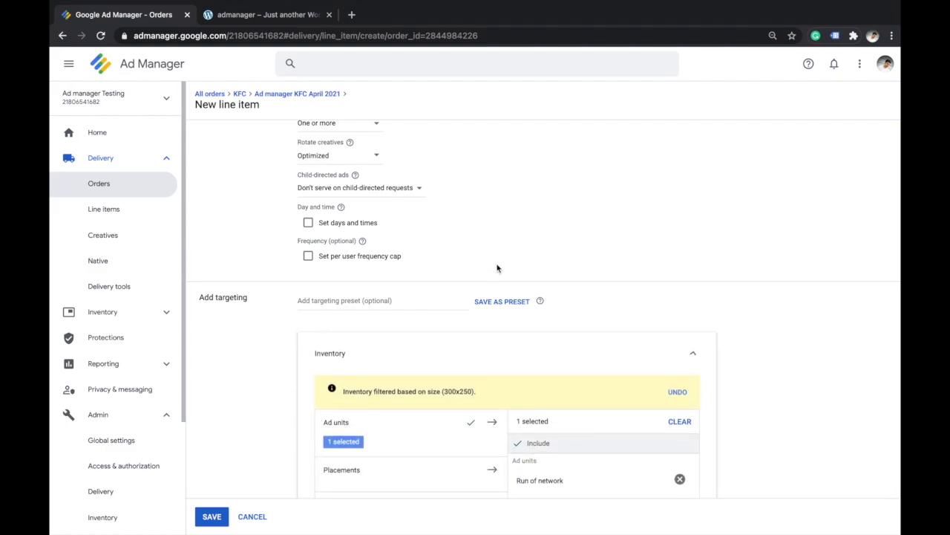
{"action": "scroll", "coordinate": [498, 268], "scroll_direction": "down", "scroll_amount": 2}
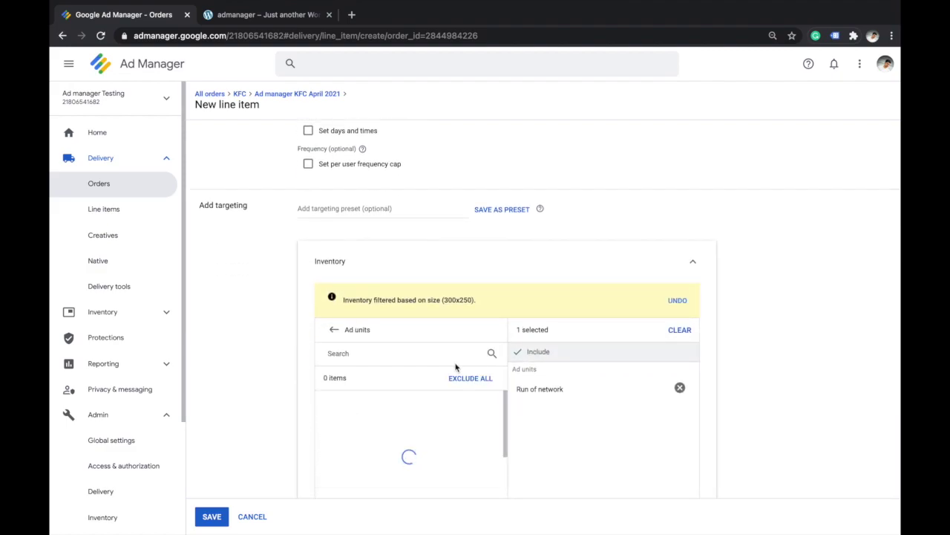
{"action": "scroll", "coordinate": [446, 399], "scroll_direction": "down", "scroll_amount": 1}
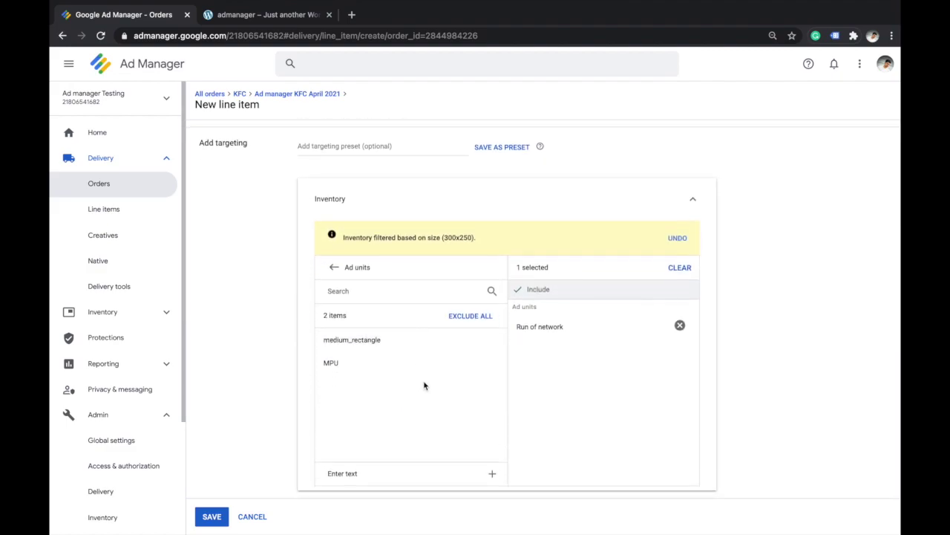
{"action": "left_click", "coordinate": [455, 342]}
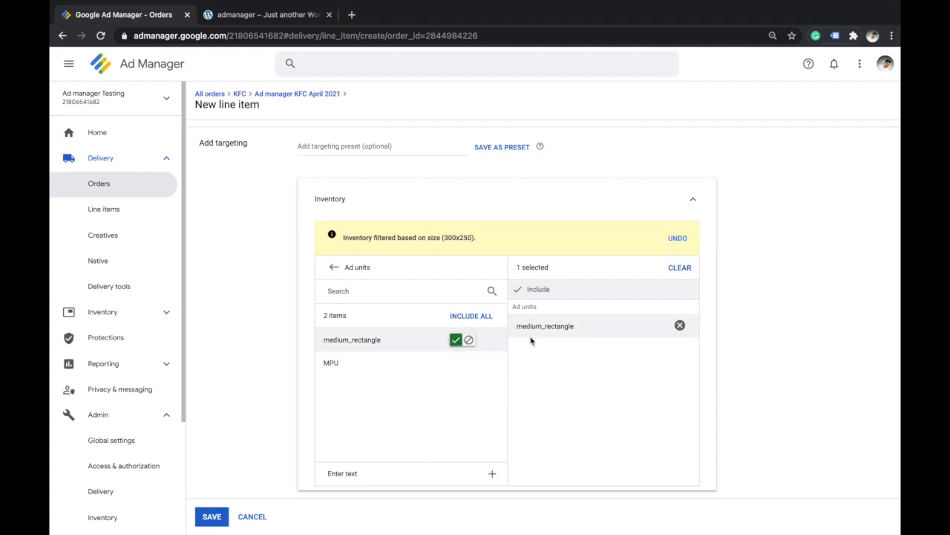
{"action": "scroll", "coordinate": [265, 410], "scroll_direction": "down", "scroll_amount": 3}
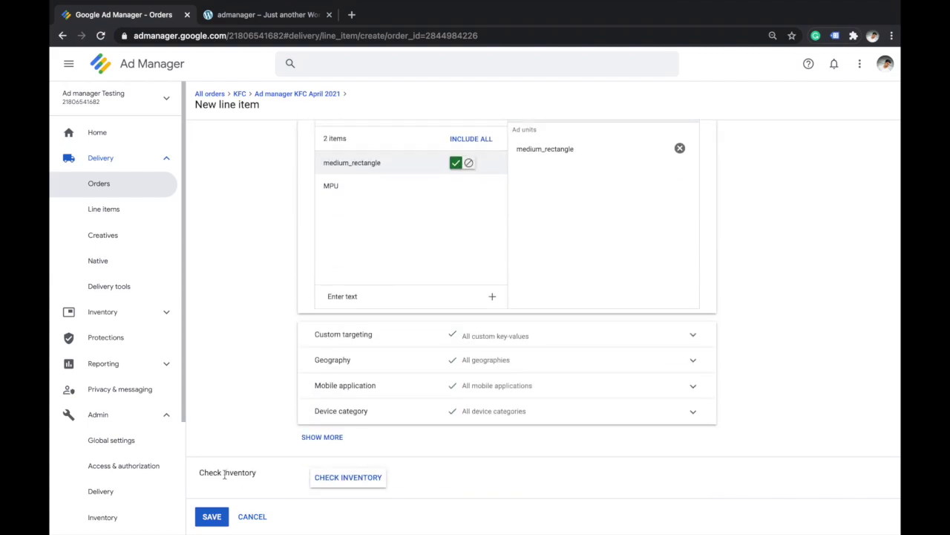
{"action": "left_click", "coordinate": [213, 519]}
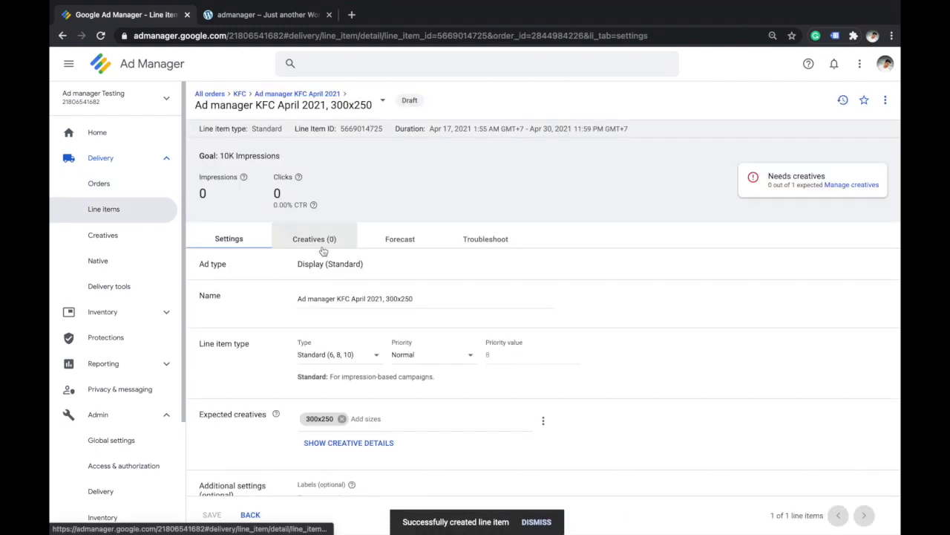
{"action": "left_click", "coordinate": [323, 249]}
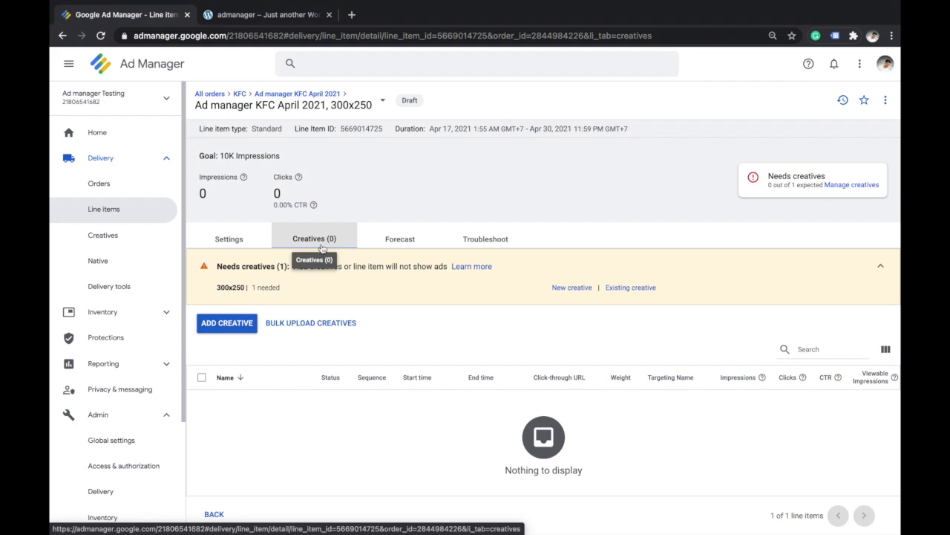
Start a new 300x250 creative from the Needs creatives banner and open a new browser tab.
{"action": "left_click", "coordinate": [570, 288]}
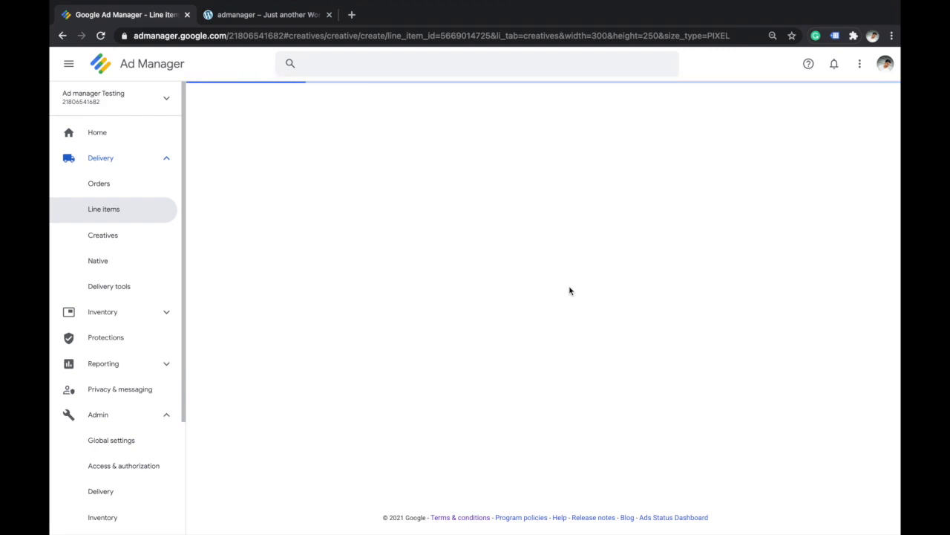
{"action": "left_click", "coordinate": [352, 15]}
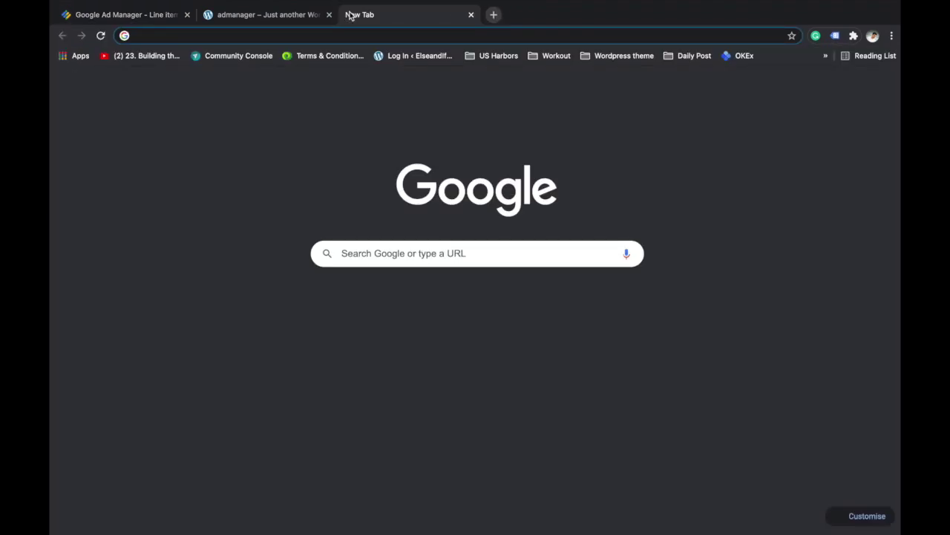
Search Google for 'kfc' and copy the online.kfc.co.in result's link address.
{"action": "type", "text": "kfc"}
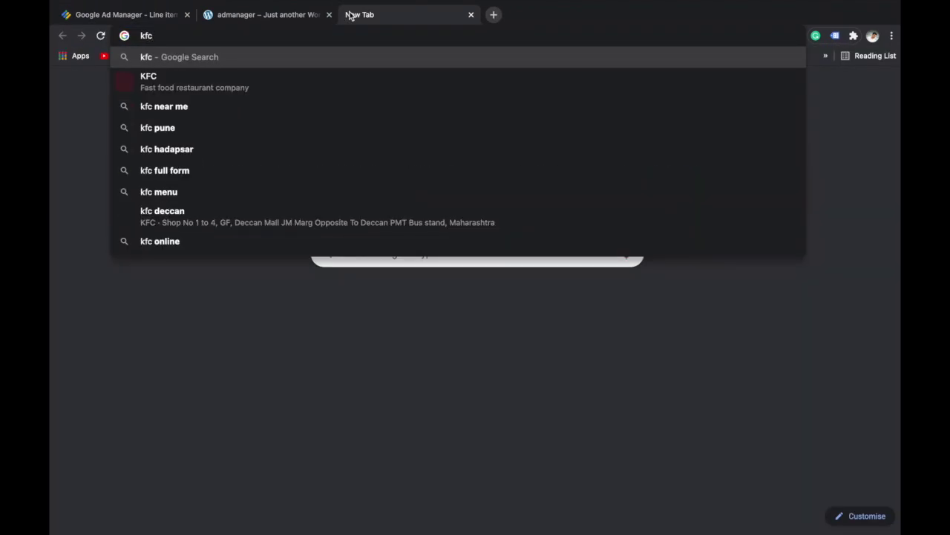
{"action": "key", "text": "Return"}
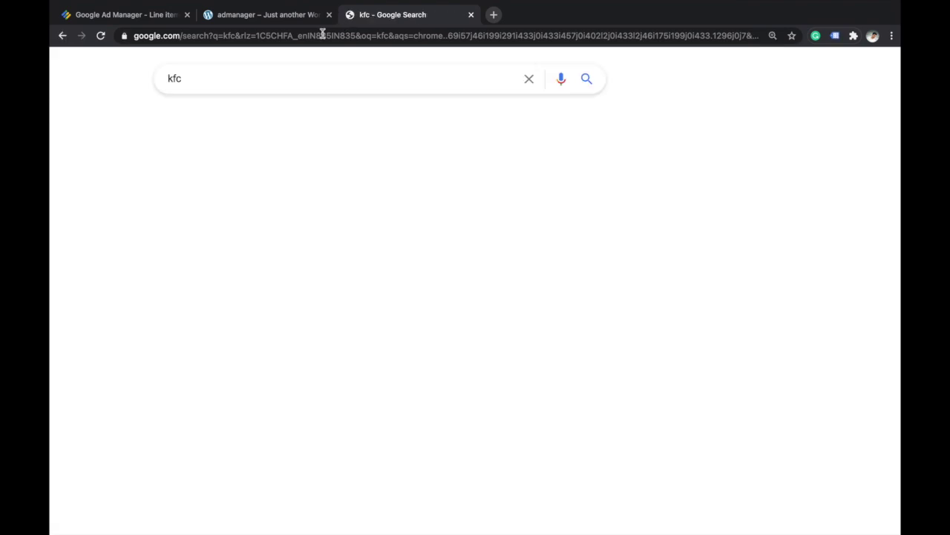
{"action": "left_click", "coordinate": [223, 191]}
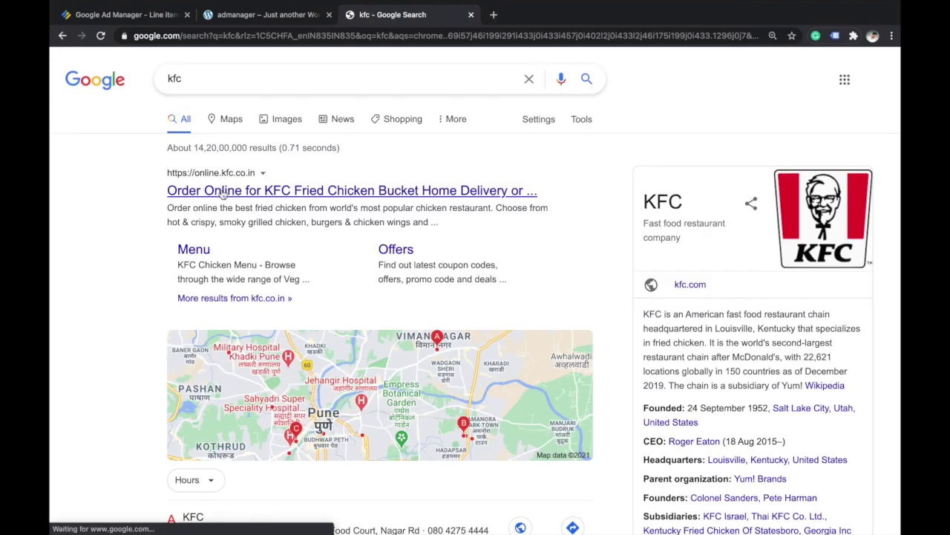
{"action": "right_click", "coordinate": [223, 192]}
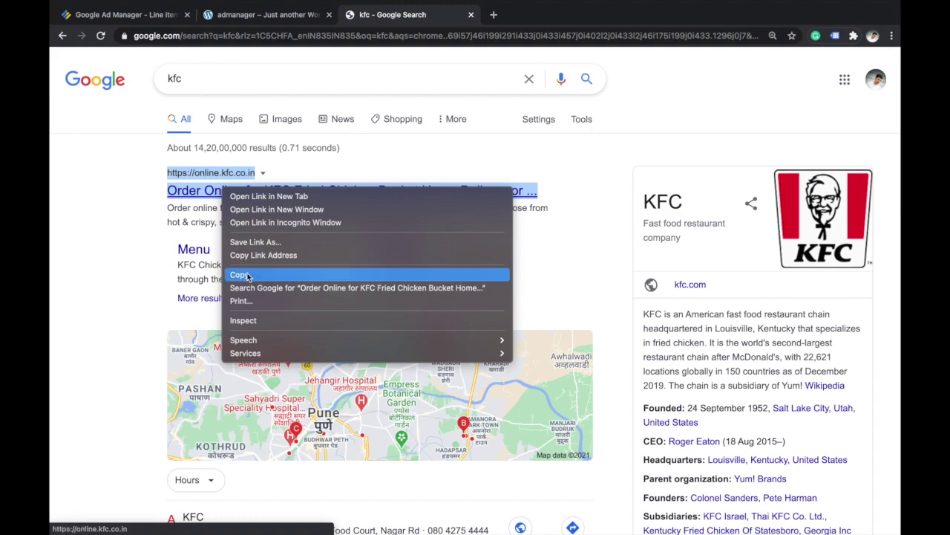
{"action": "left_click", "coordinate": [250, 257]}
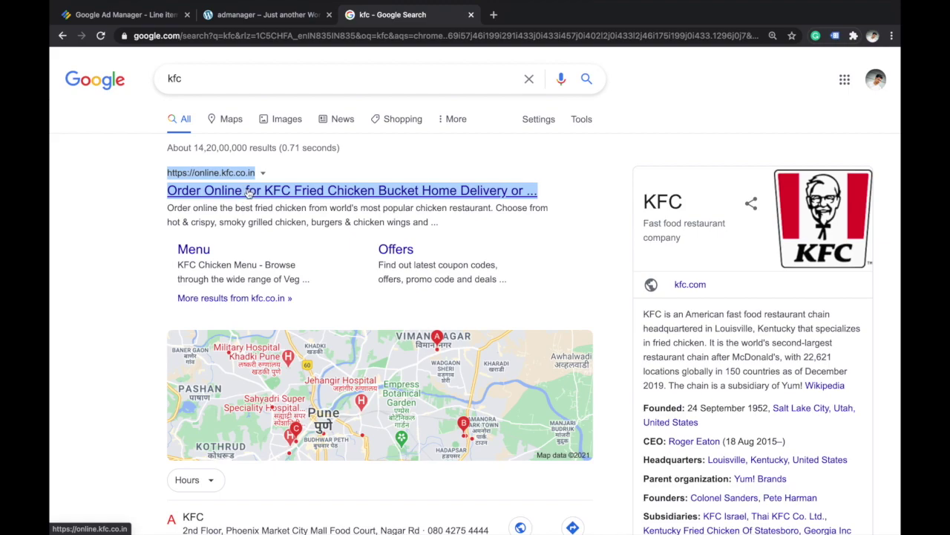
{"action": "left_click", "coordinate": [157, 15]}
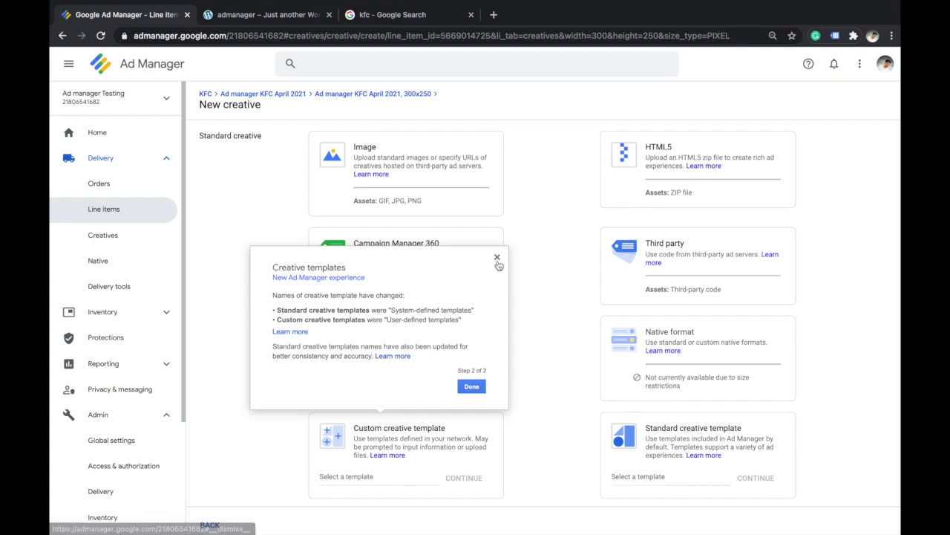
Choose an Image creative and upload kfc_edited-1.jpeg from Downloads.
{"action": "left_click", "coordinate": [496, 259]}
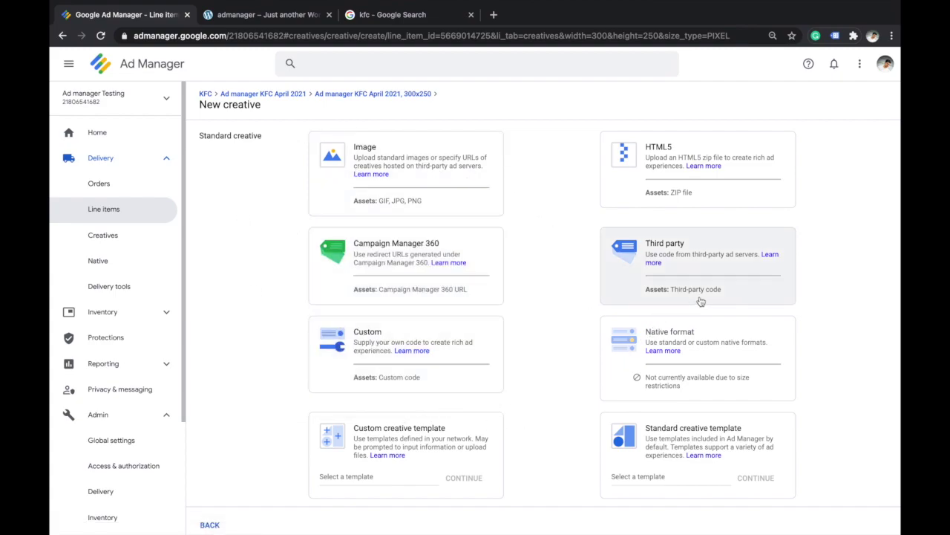
{"action": "left_click", "coordinate": [462, 160]}
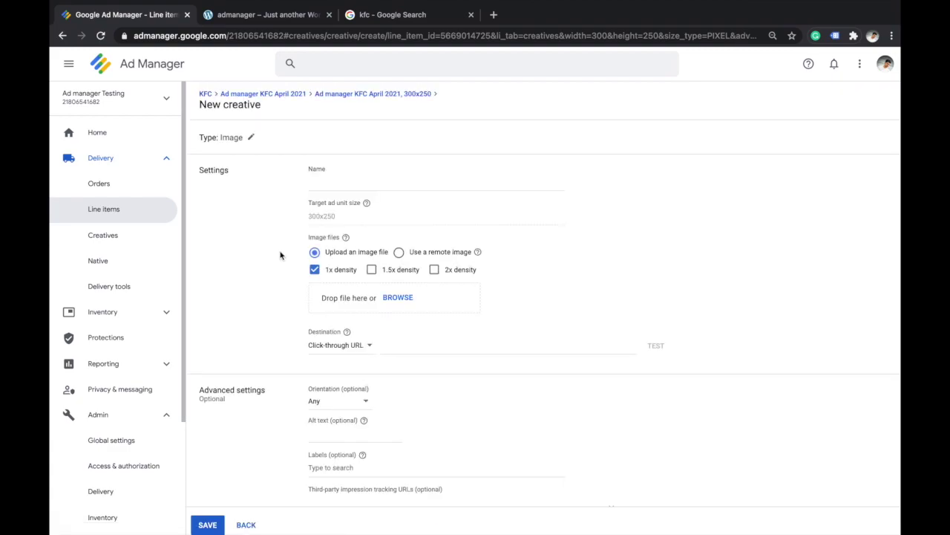
{"action": "left_click", "coordinate": [406, 303]}
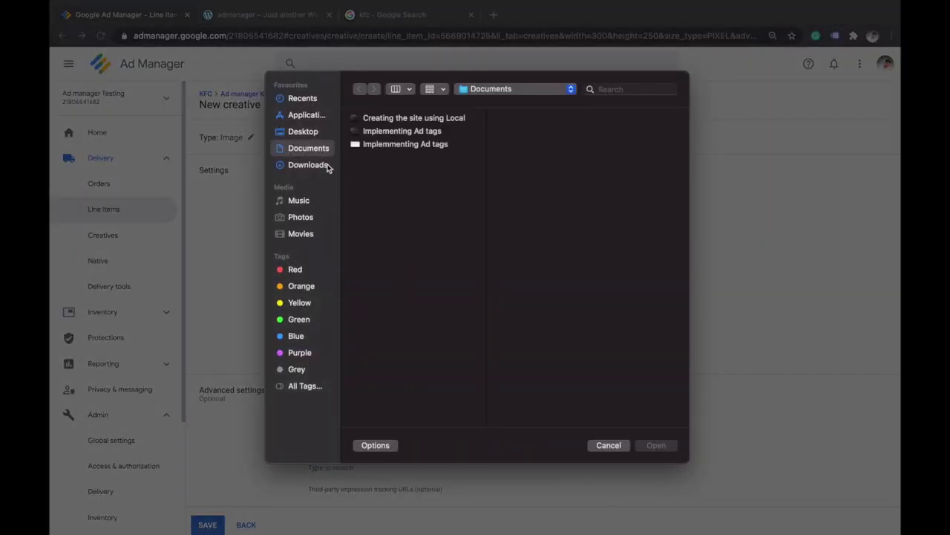
{"action": "left_click", "coordinate": [327, 165]}
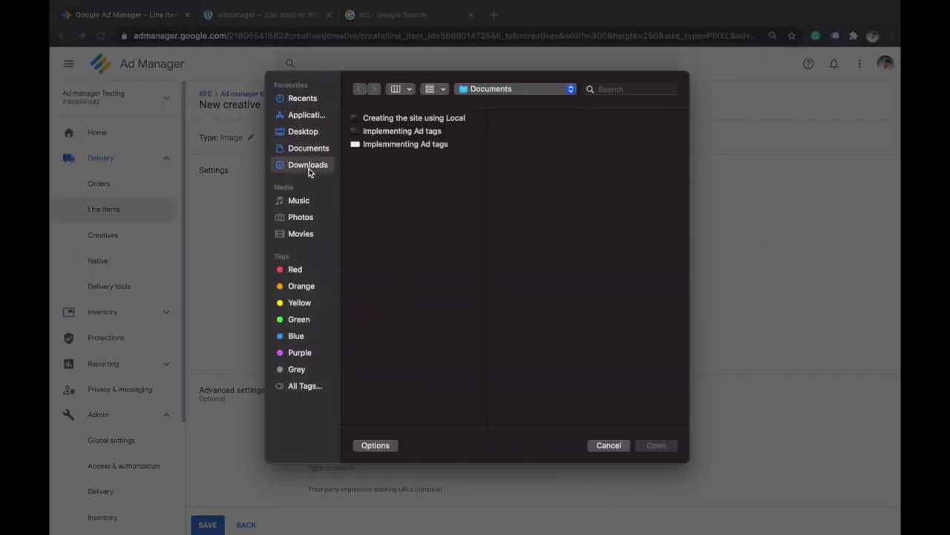
{"action": "left_click", "coordinate": [375, 121]}
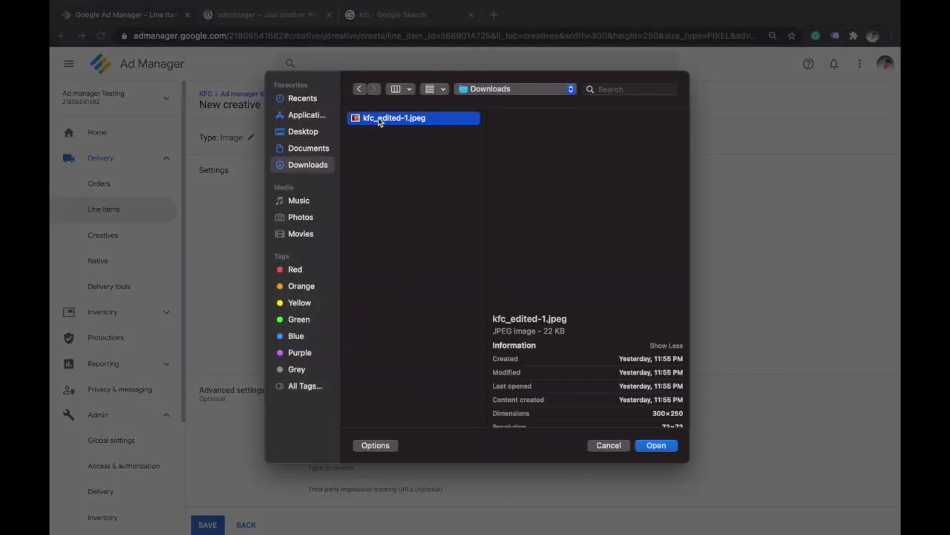
{"action": "left_click", "coordinate": [656, 446]}
{"action": "left_click", "coordinate": [400, 342]}
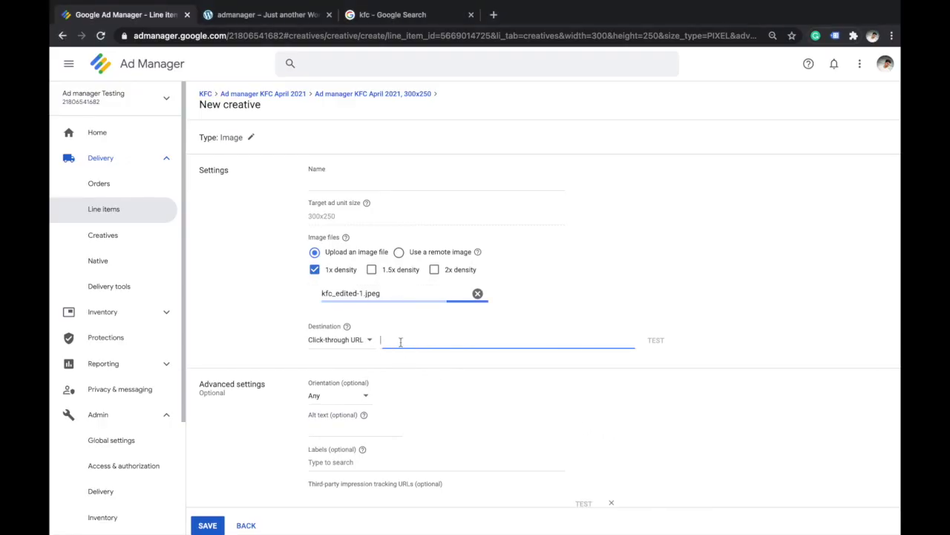
{"action": "key", "text": "ctrl+v"}
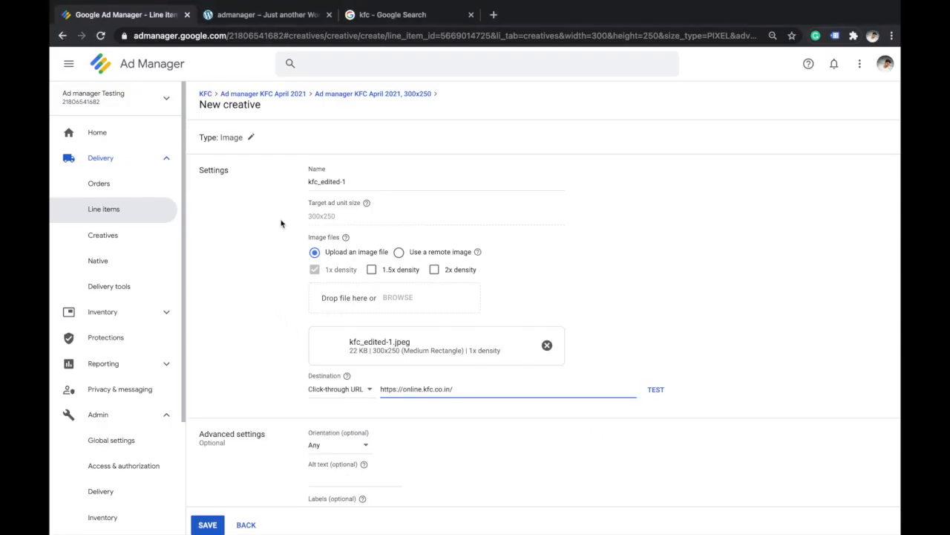
{"action": "scroll", "coordinate": [262, 254], "scroll_direction": "down", "scroll_amount": 4}
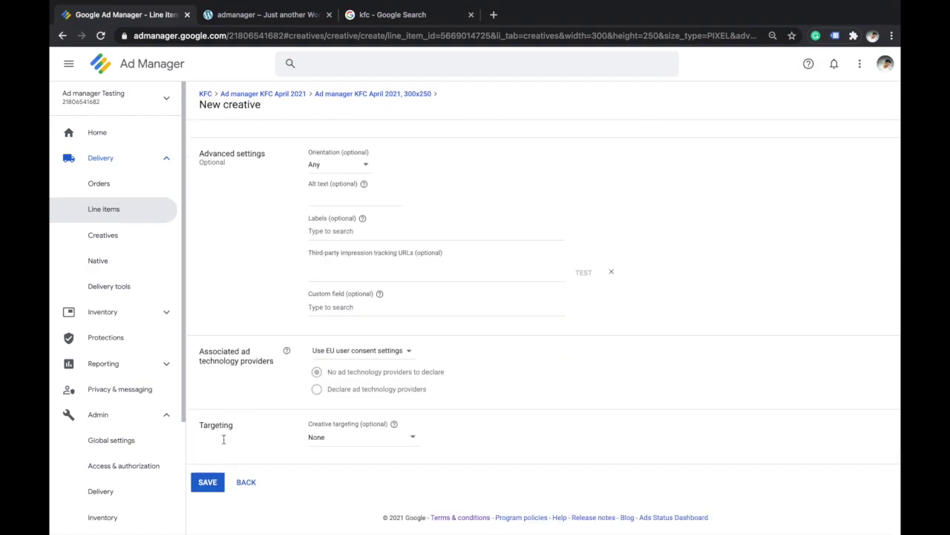
{"action": "left_click", "coordinate": [208, 482]}
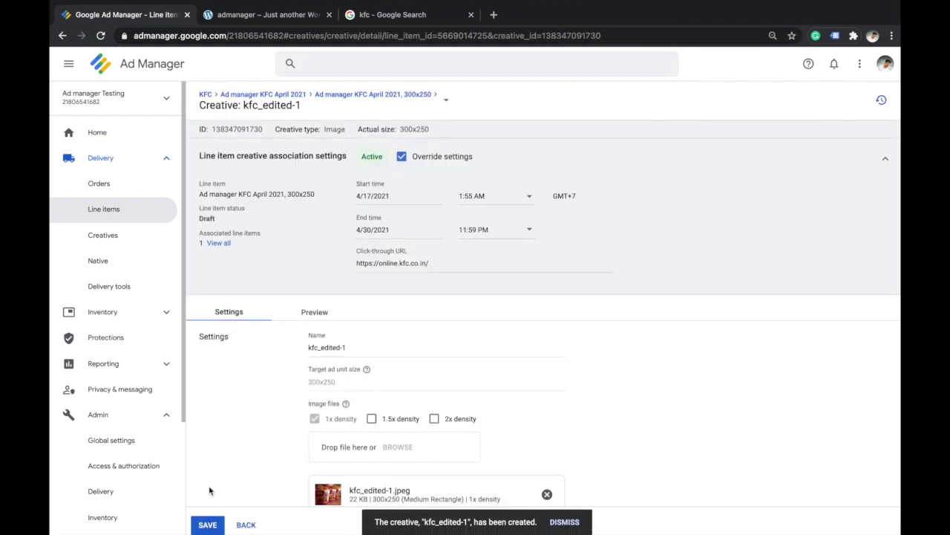
Return to the 300x250 line item, which lists kfc_edited-1 as Active.
{"action": "left_click", "coordinate": [362, 99]}
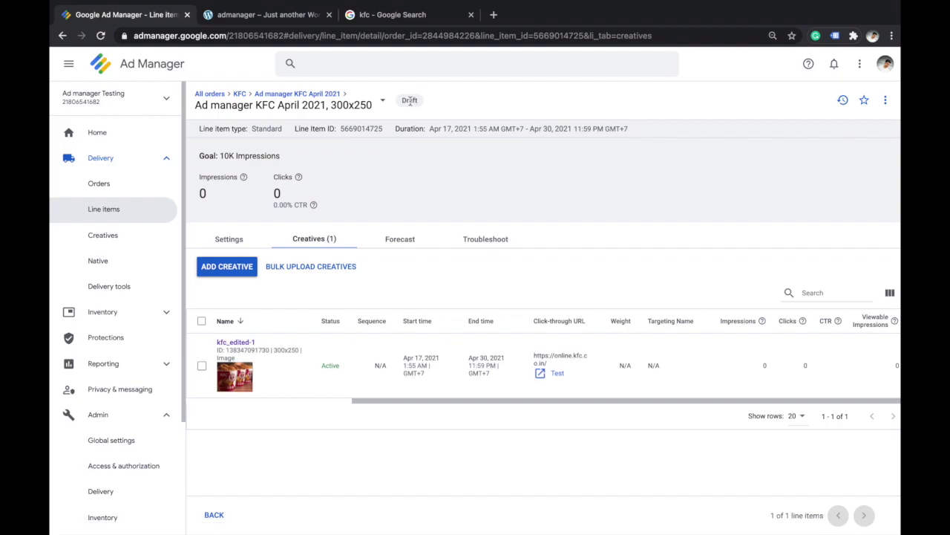
Approve the 'Ad manager KFC April 2021' order despite the overbooking warning.
{"action": "left_click", "coordinate": [304, 95]}
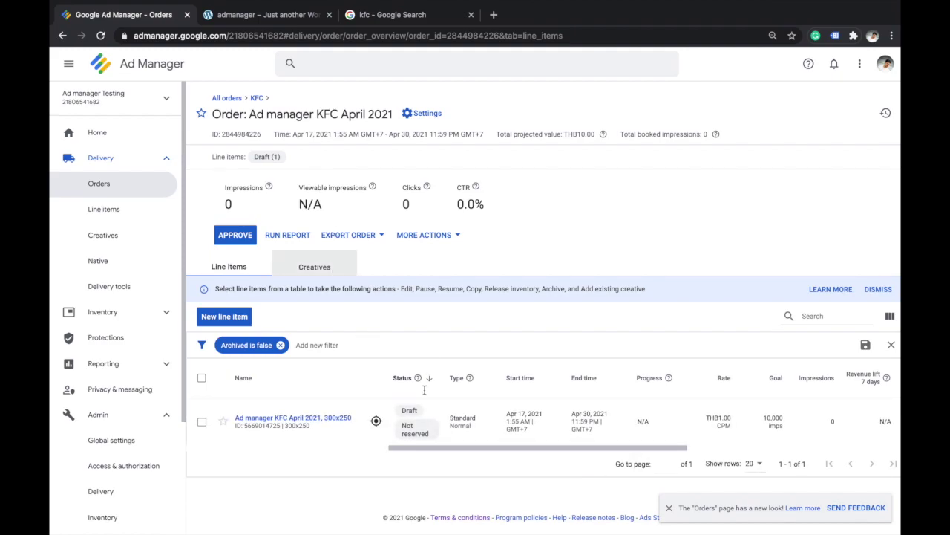
{"action": "mouse_move", "coordinate": [418, 380]}
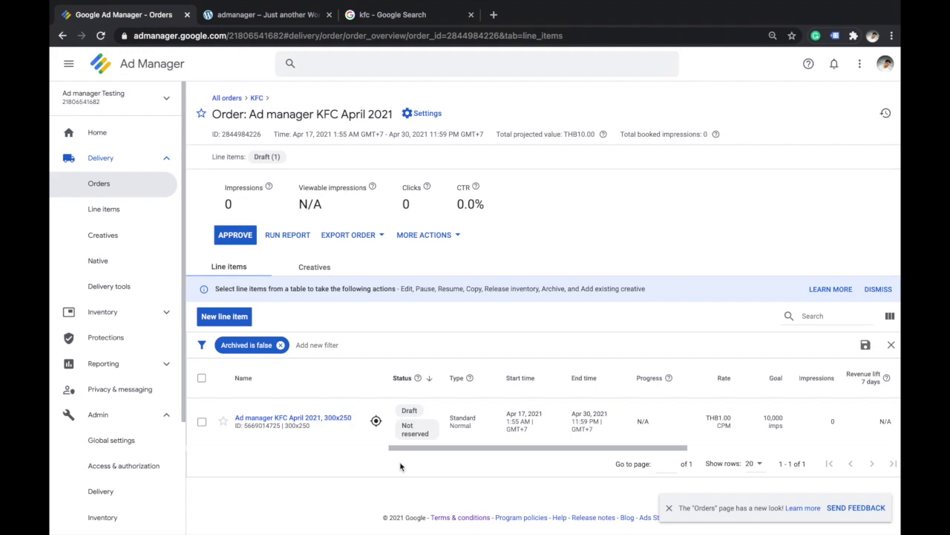
{"action": "left_click", "coordinate": [227, 239]}
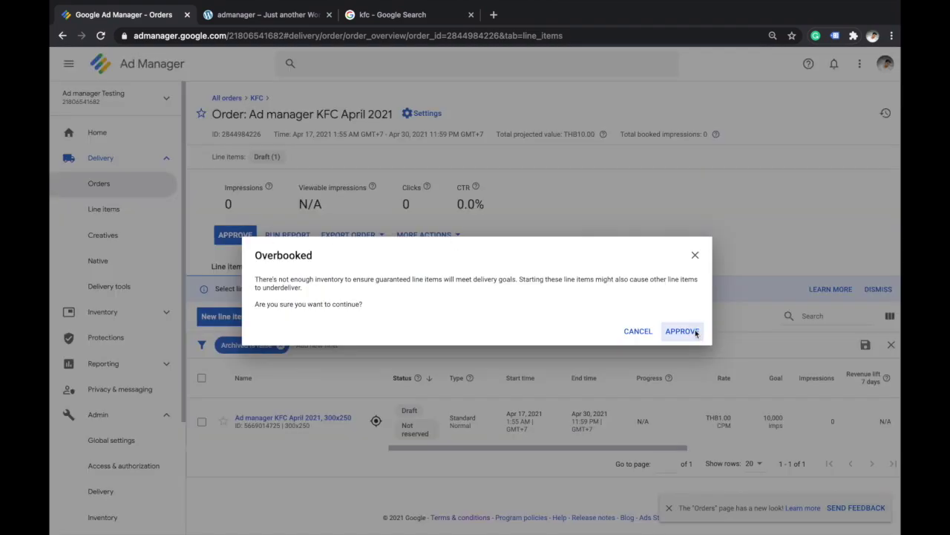
{"action": "left_click", "coordinate": [682, 331]}
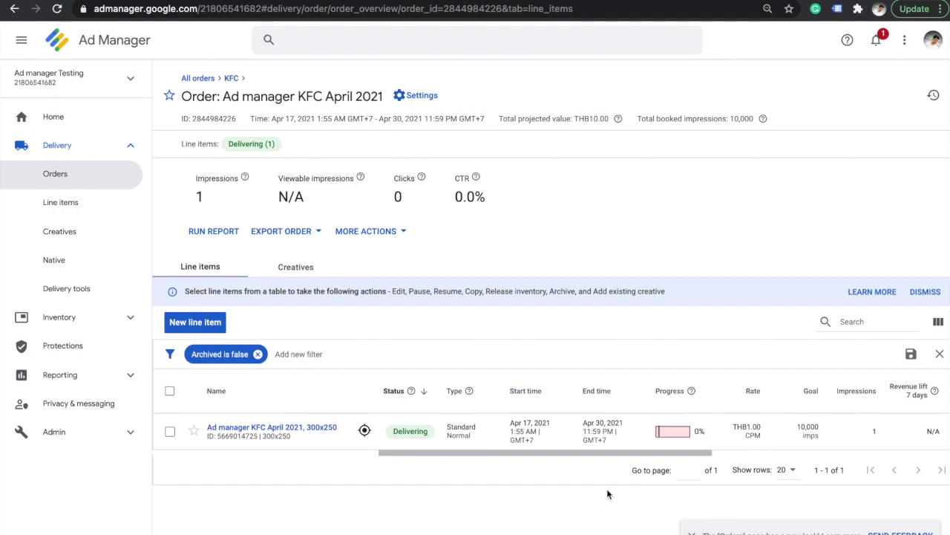
Open the local admanager WordPress site at localhost:10003 from the Local site manager.
{"action": "scroll", "coordinate": [789, 437], "scroll_direction": "right", "scroll_amount": 2}
{"action": "scroll", "coordinate": [789, 437], "scroll_direction": "left", "scroll_amount": 2}
{"action": "key", "text": "ctrl+Left"}
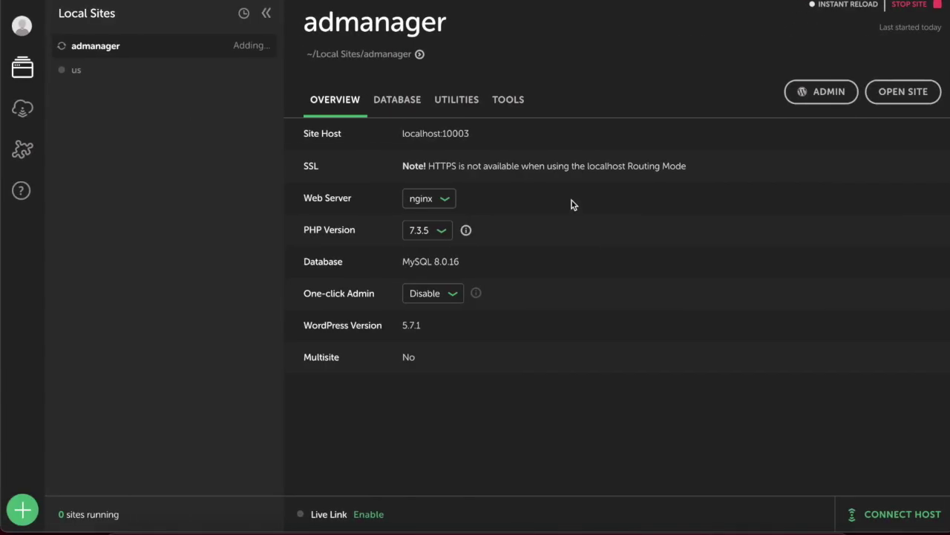
{"action": "left_click", "coordinate": [896, 99]}
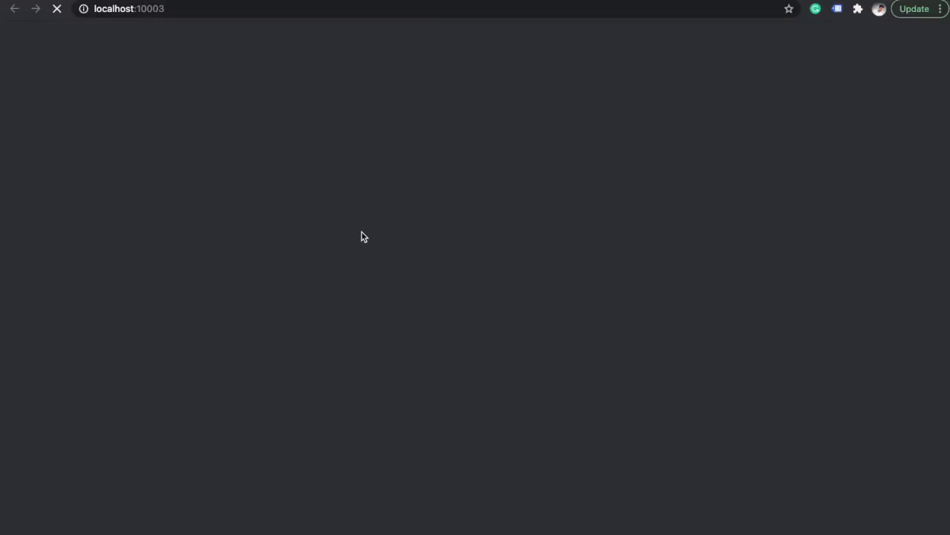